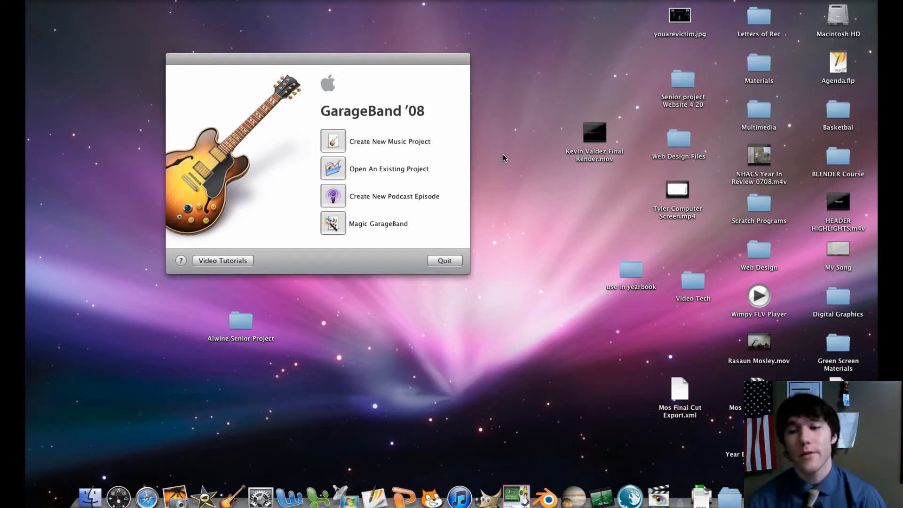
Switch to Safari, open the Multimedia Period 8 course page, and find the current week's highlight tape and NHACS Highlights items
left_click(784, 497)
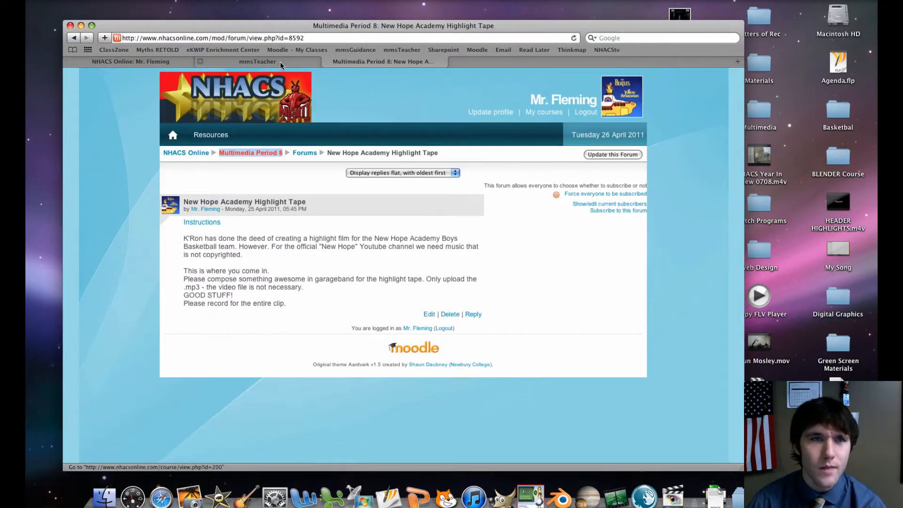
left_click(249, 154, "super")
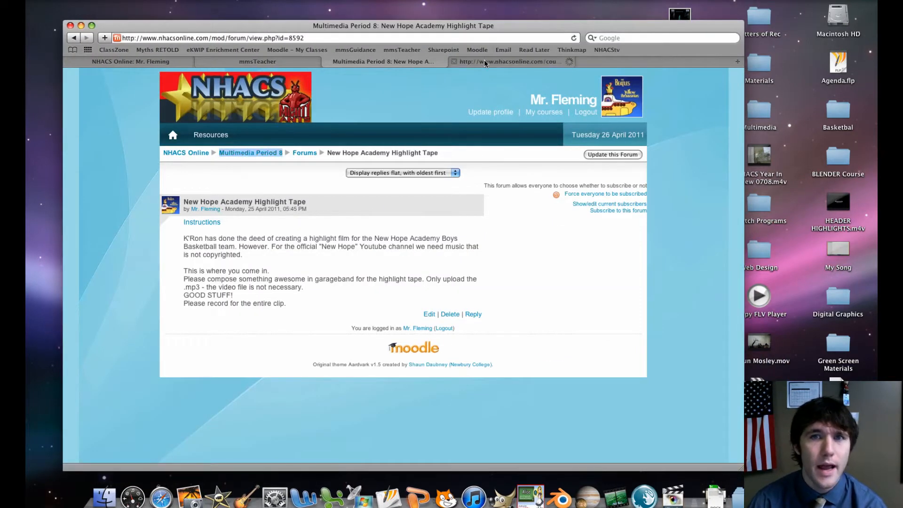
left_click(484, 61)
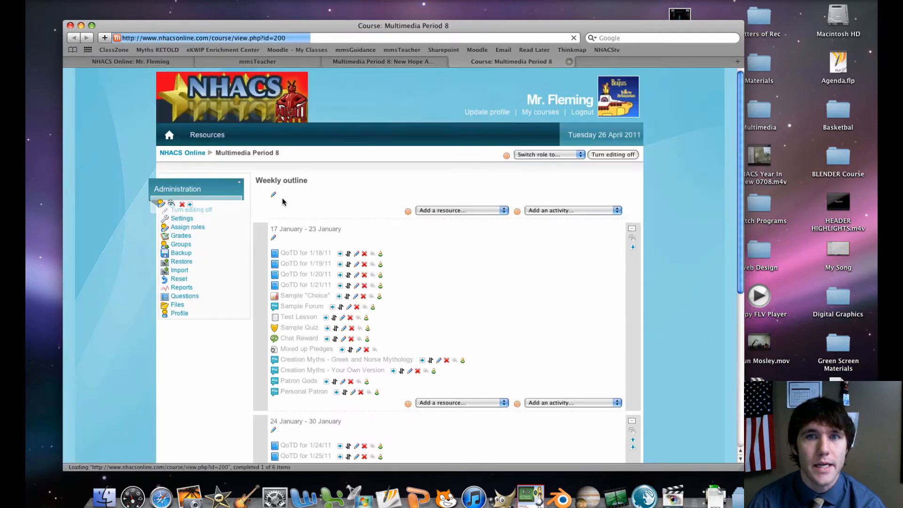
scroll(282, 201, "down", 20)
scroll(281, 202, "down", 5)
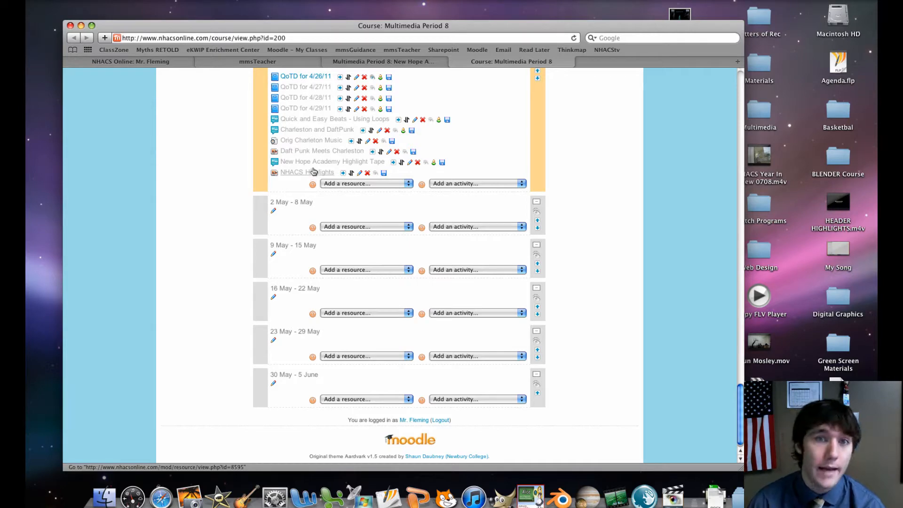
Review the New Hope Academy Highlight Tape forum instructions on composing the music, and minimise the browser window
left_click(417, 61)
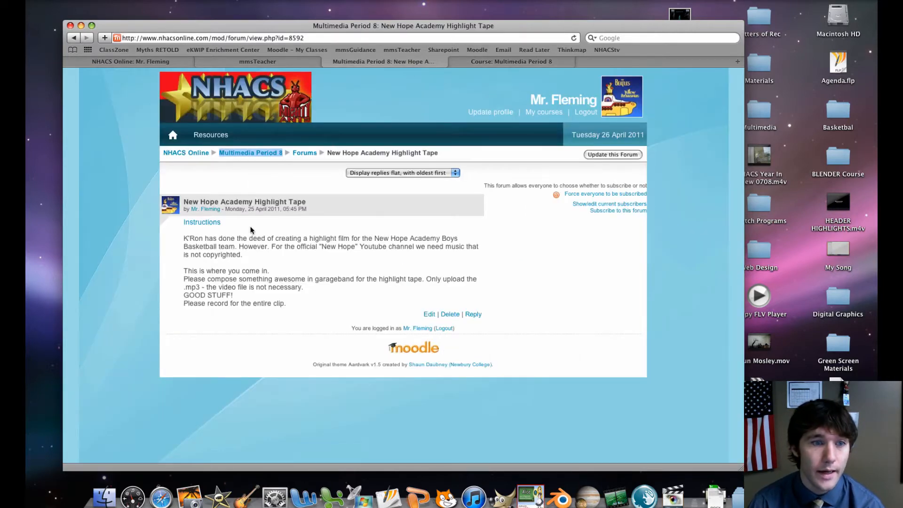
left_click_drag(182, 235, 329, 288)
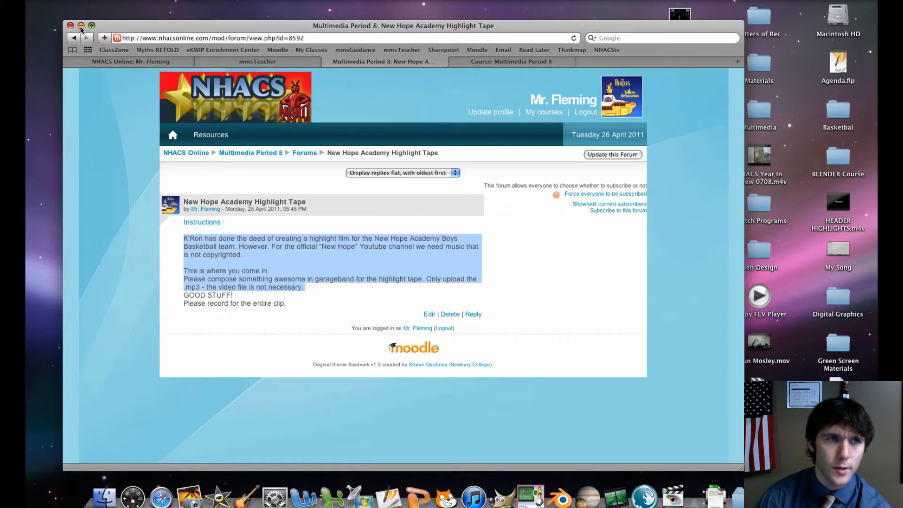
left_click(81, 26)
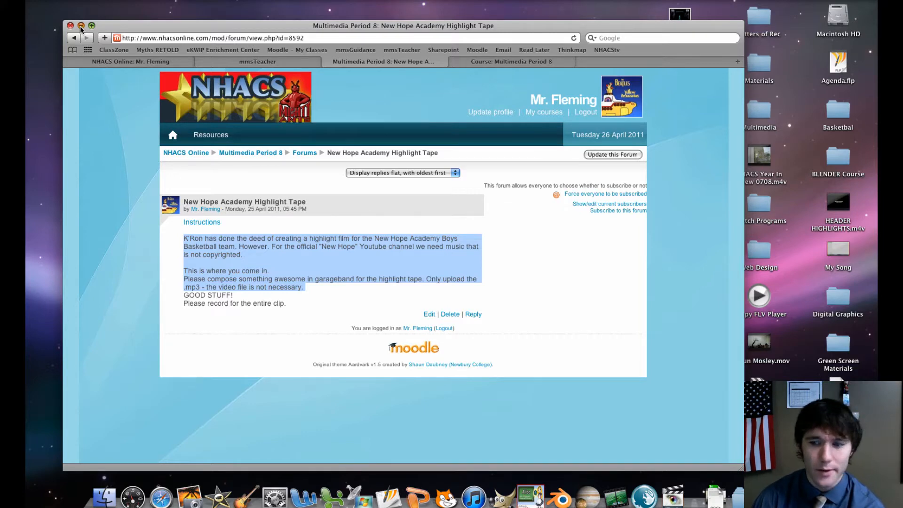
Create a new GarageBand music project named "Highlights LAST NAME" on the Desktop, keeping the default tempo, signature and key
left_click_drag(335, 60, 386, 61)
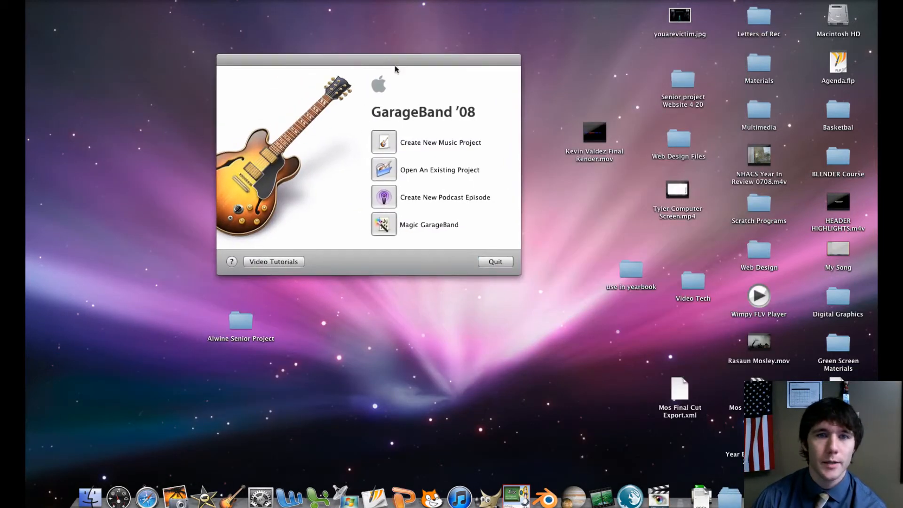
left_click(384, 149)
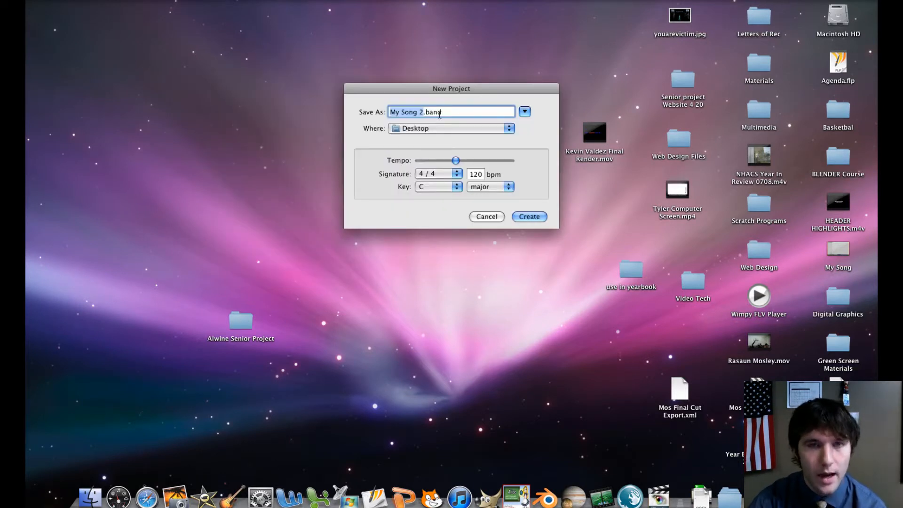
type("Highlig")
type("hts LAST NAM")
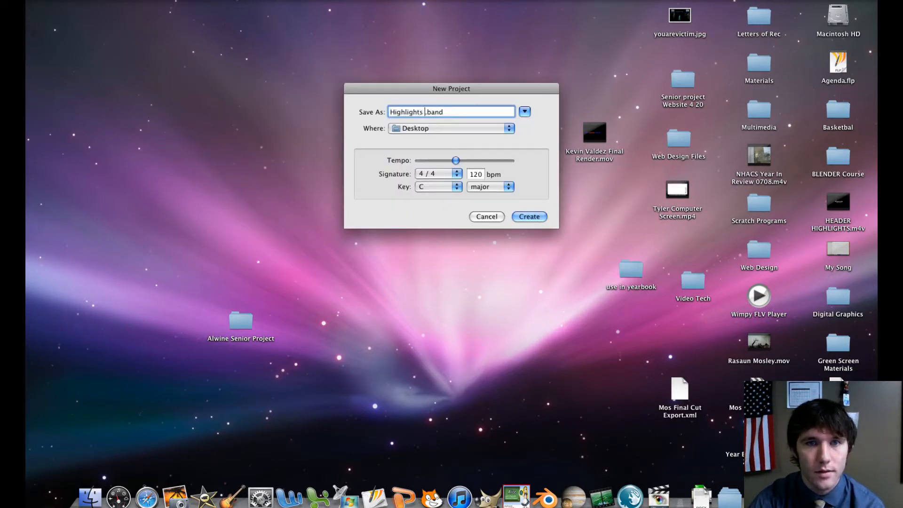
type("E")
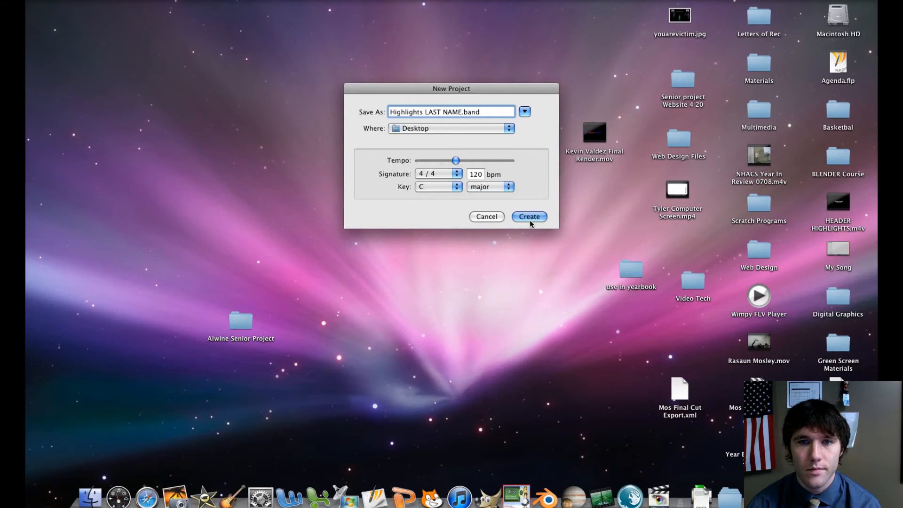
left_click(531, 220)
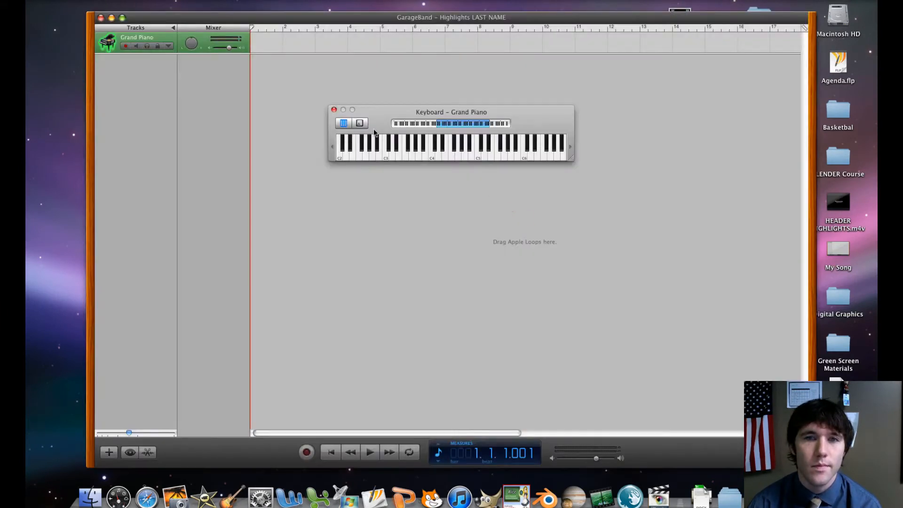
Open the Downloads folder inside the home folder from Macintosh HD
mouse_move(340, 19)
left_mouse_down()
mouse_move(306, 19)
mouse_move(330, 18)
left_mouse_up()
double_click(850, 13)
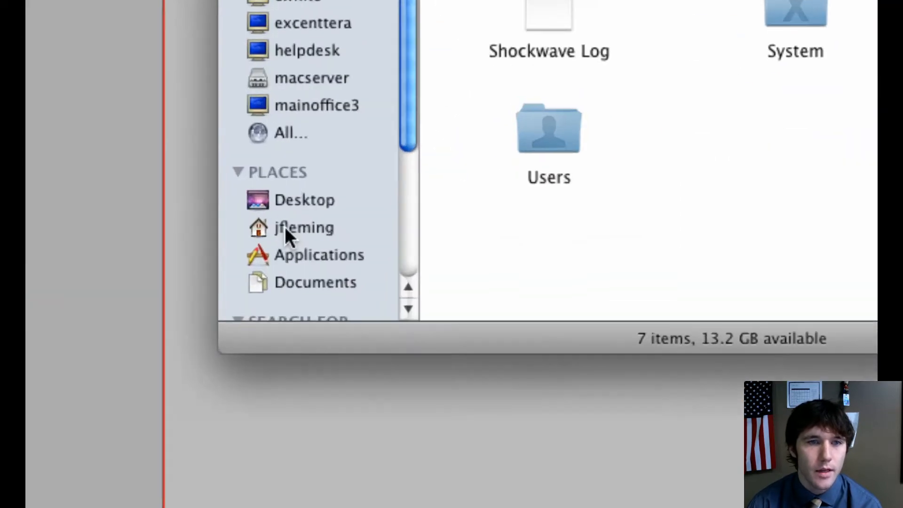
left_click(285, 229)
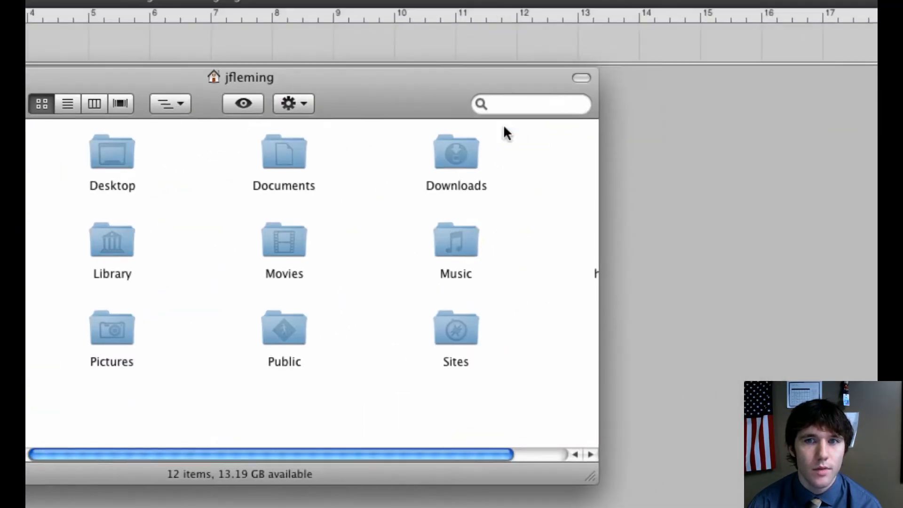
double_click(473, 150)
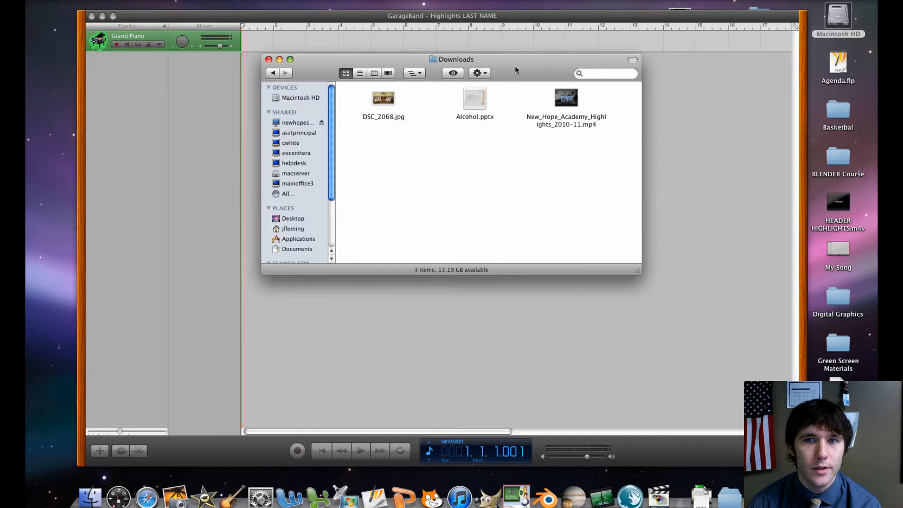
Add New_Hope_Academy_Highlights_2010-11.mp4 from Downloads to the project timeline as a movie track, and close the on-screen keyboard
left_click_drag(465, 71, 462, 196)
left_click(531, 243)
left_click_drag(570, 206, 257, 88)
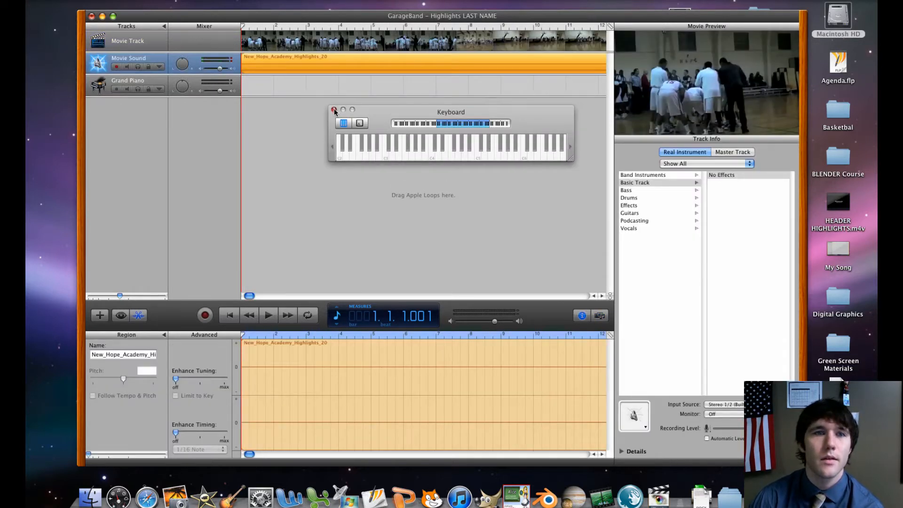
left_click(334, 109)
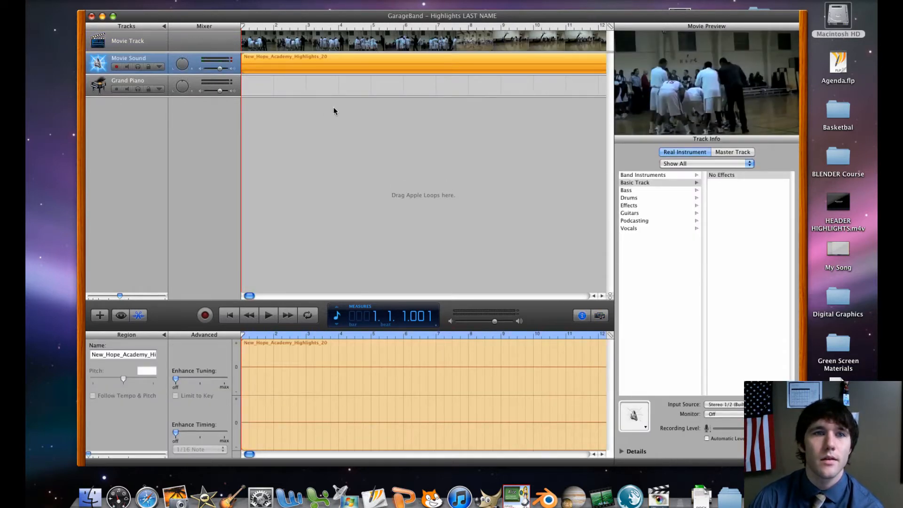
Play the imported movie from measure 1, beat 2 for a few seconds, adjusting the system volume, and stop playback
left_click(253, 28)
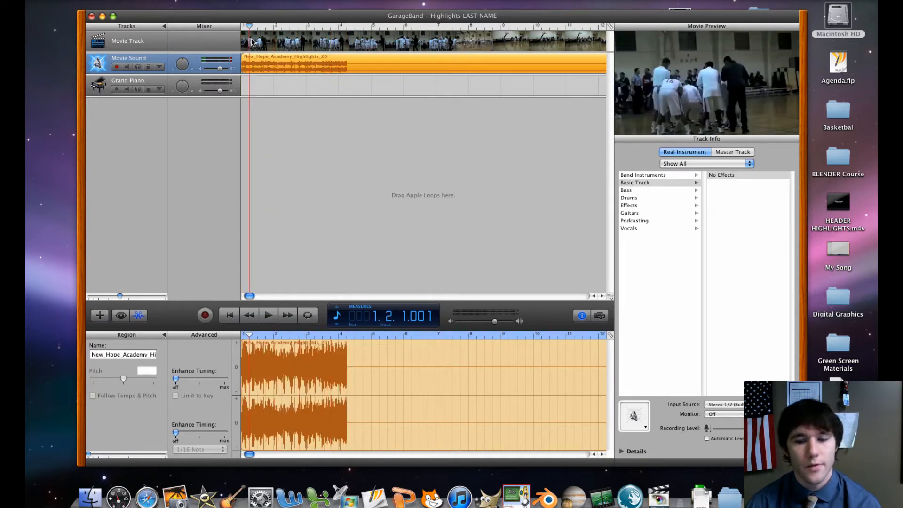
key("XF86AudioLowerVolume")
key("XF86AudioLowerVolume")
key("XF86AudioLowerVolume")
key("XF86AudioLowerVolume")
key("XF86AudioLowerVolume")
key("XF86AudioLowerVolume")
key("XF86AudioLowerVolume")
key("XF86AudioLowerVolume")
key("XF86AudioLowerVolume")
key("XF86AudioLowerVolume")
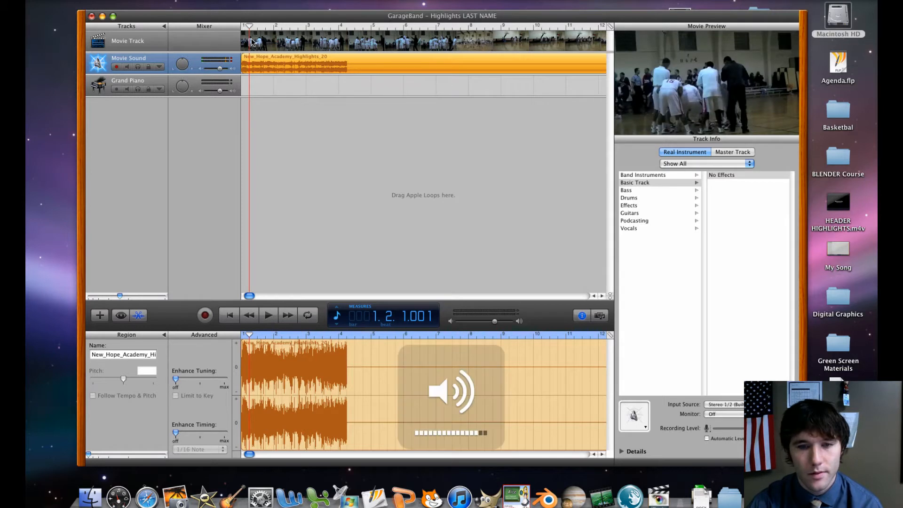
key("XF86AudioRaiseVolume")
key("XF86AudioRaiseVolume")
key("XF86AudioRaiseVolume")
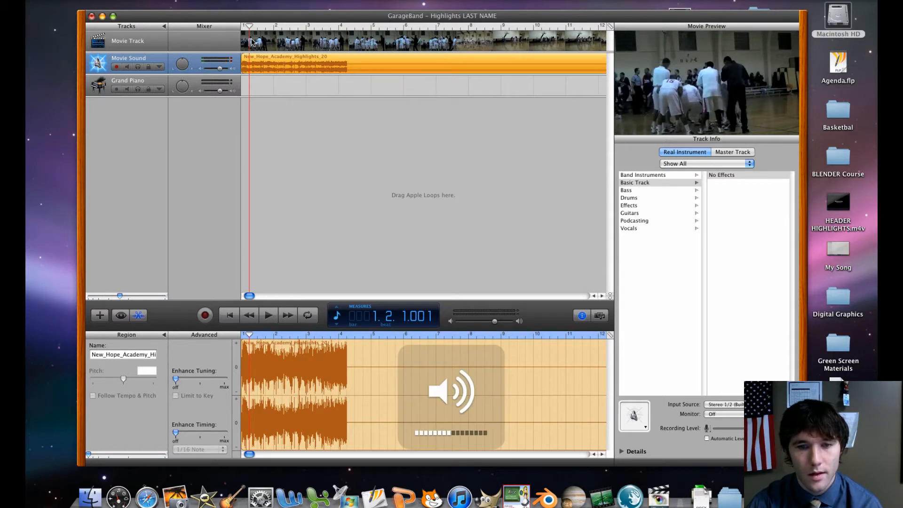
key("XF86AudioLowerVolume")
key("XF86AudioLowerVolume")
key("XF86AudioLowerVolume")
key("space")
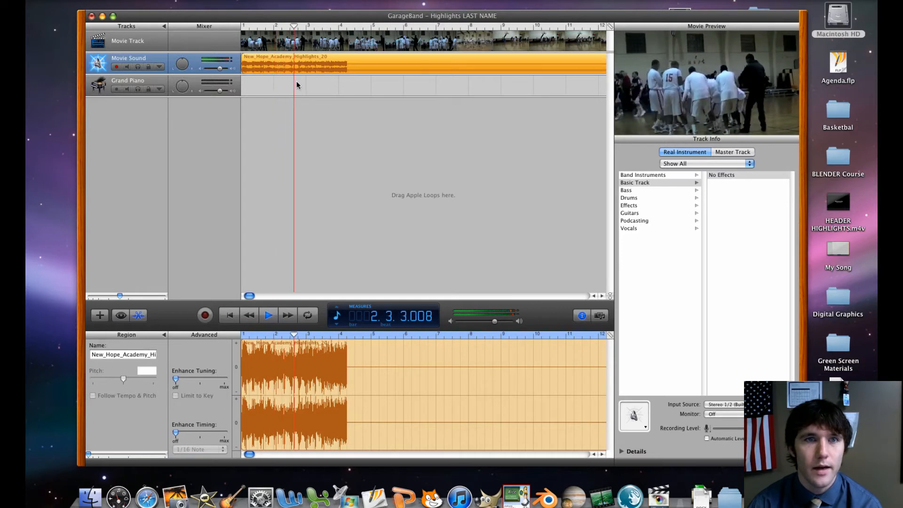
key("space")
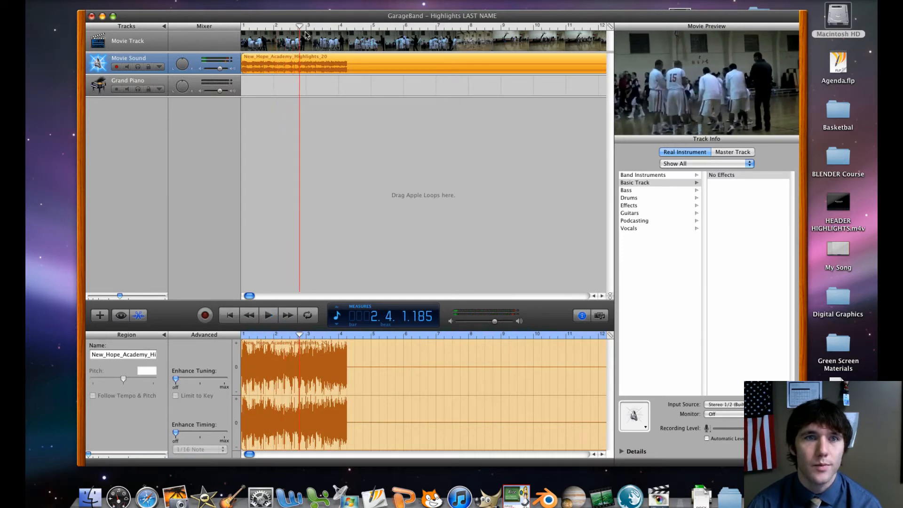
Quit GarageBand and relaunch it with the Highlights LAST NAME project, closing the Downloads window
left_click(109, 1)
left_click(231, 60)
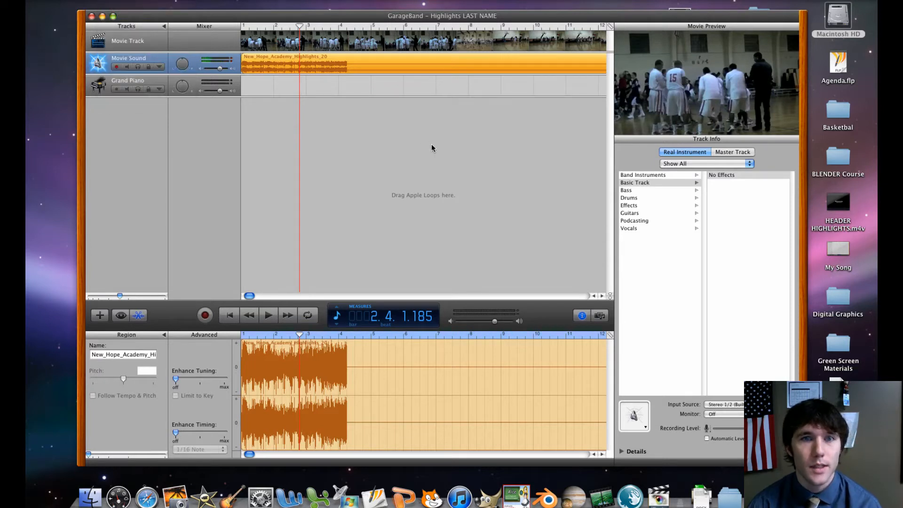
left_click_drag(160, 16, 133, 5)
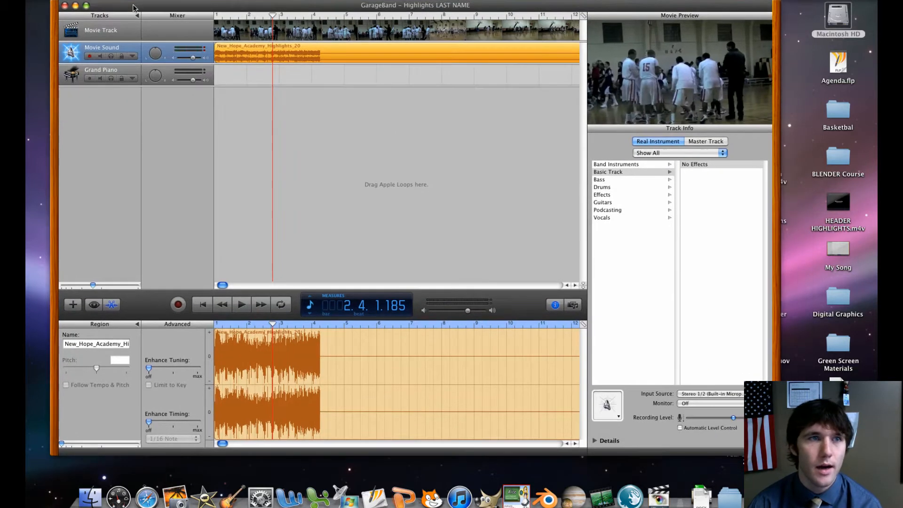
left_click(71, 0)
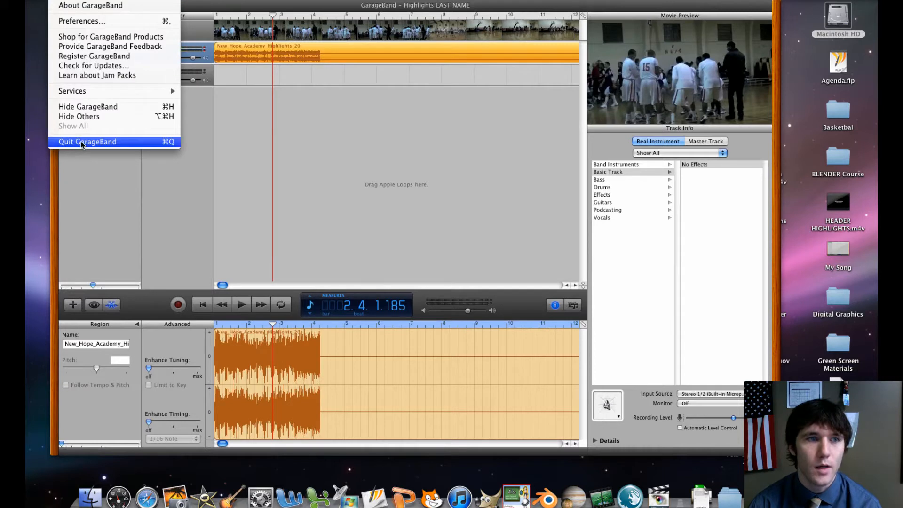
left_click(80, 142)
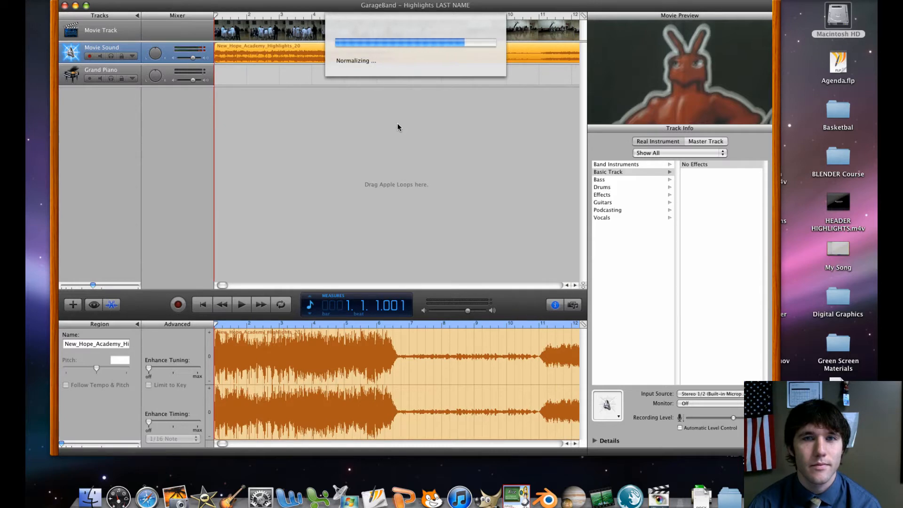
key("super+q")
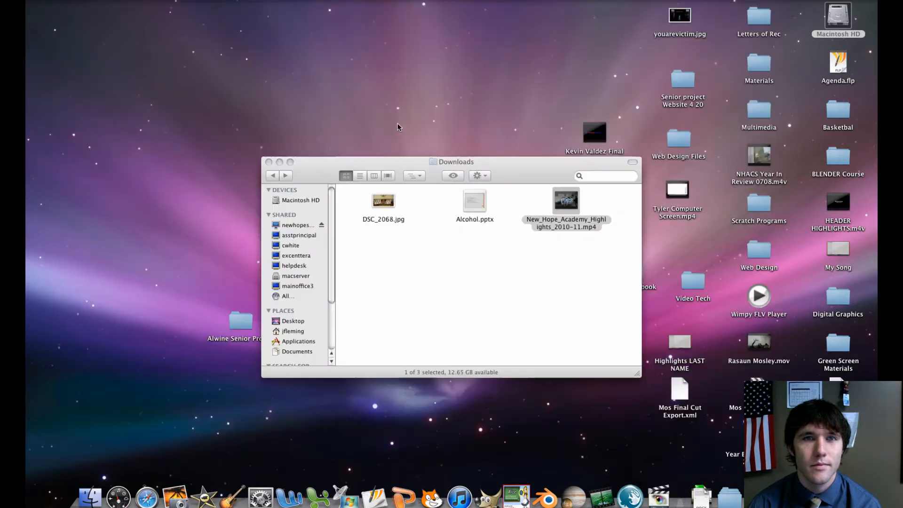
left_click(226, 502)
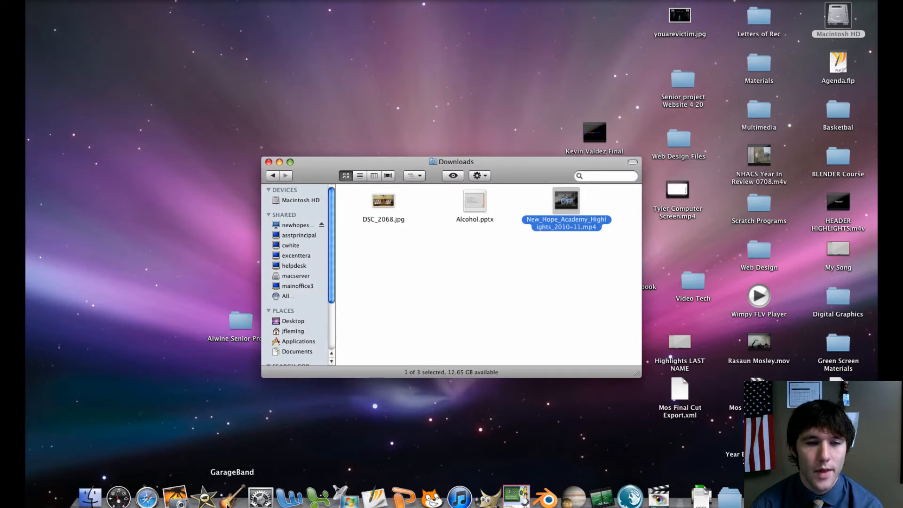
left_click(268, 163)
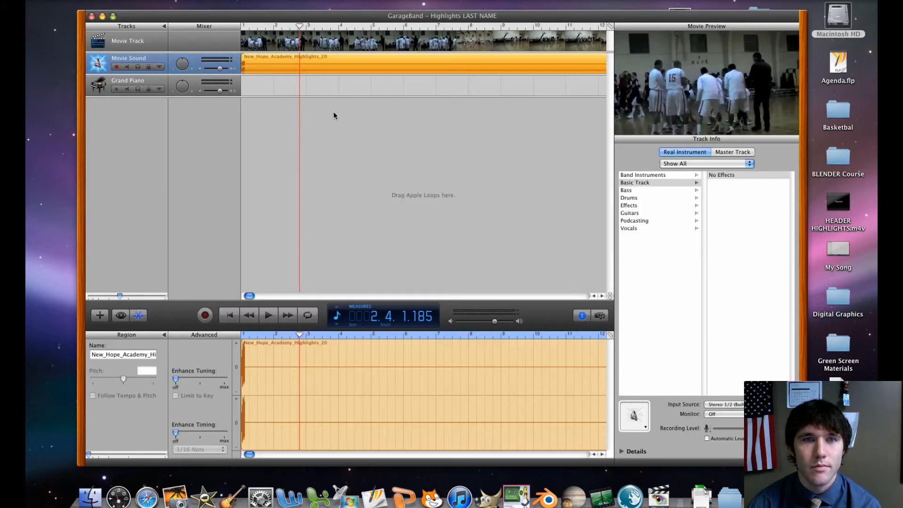
Play a short stretch of the movie with its original sound, raise the system volume, and stop playback
key("space")
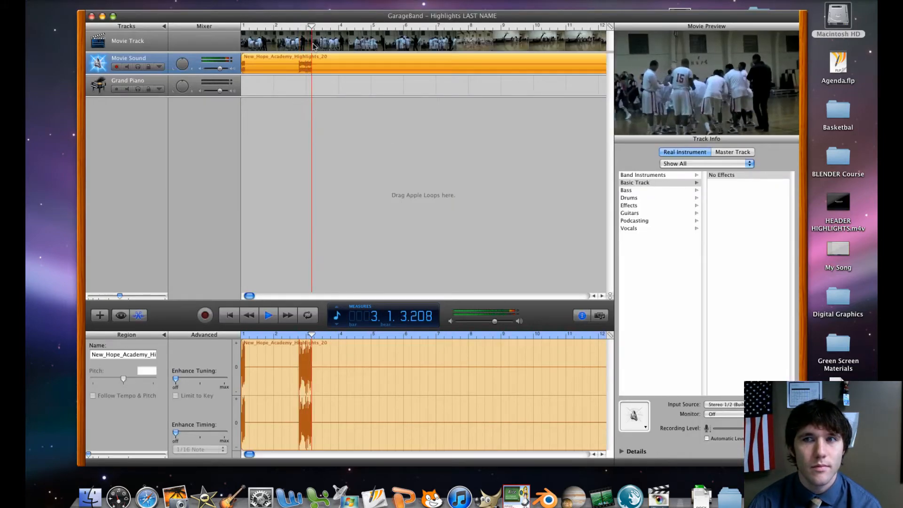
key("XF86AudioRaiseVolume")
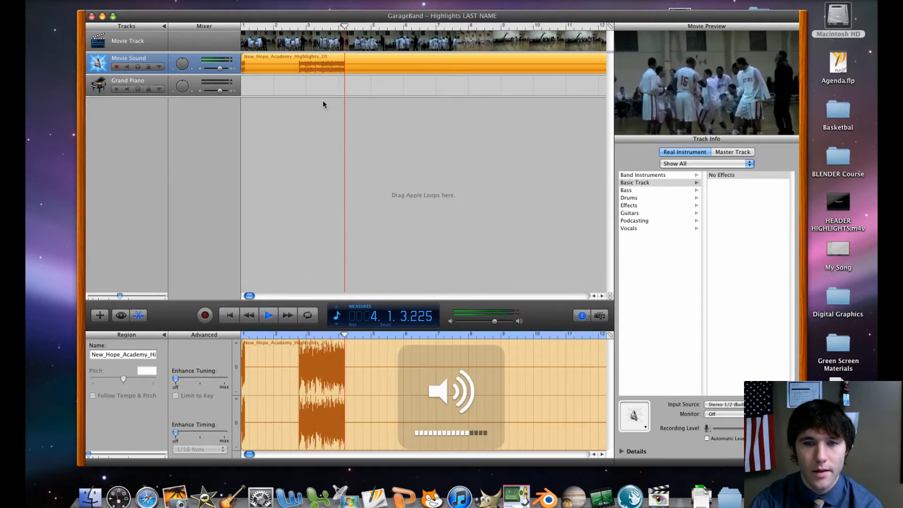
key("space")
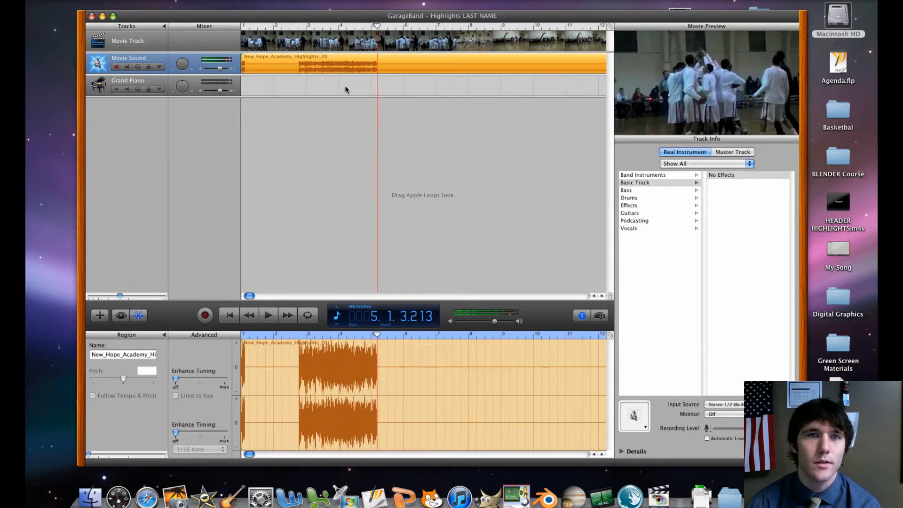
Delete the original audio region from the Movie Sound track and raise the system volume
left_click(340, 77)
left_click(340, 71)
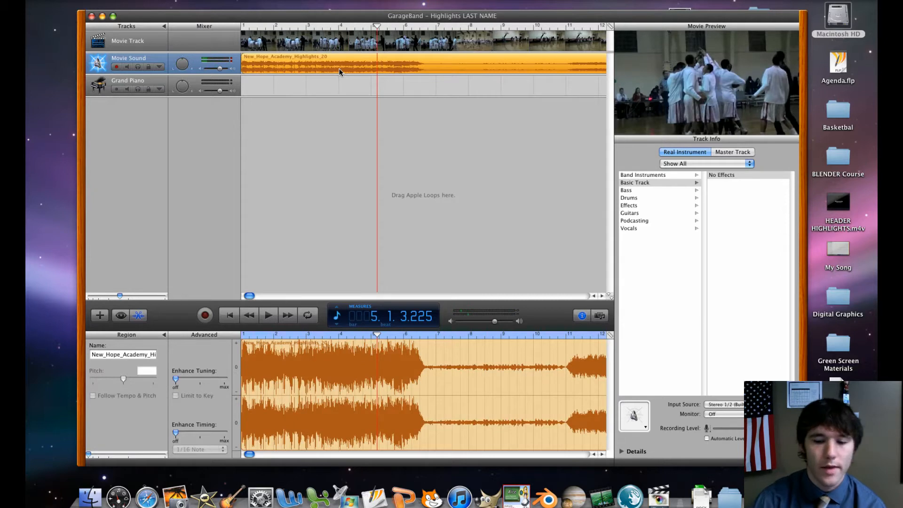
key("Delete")
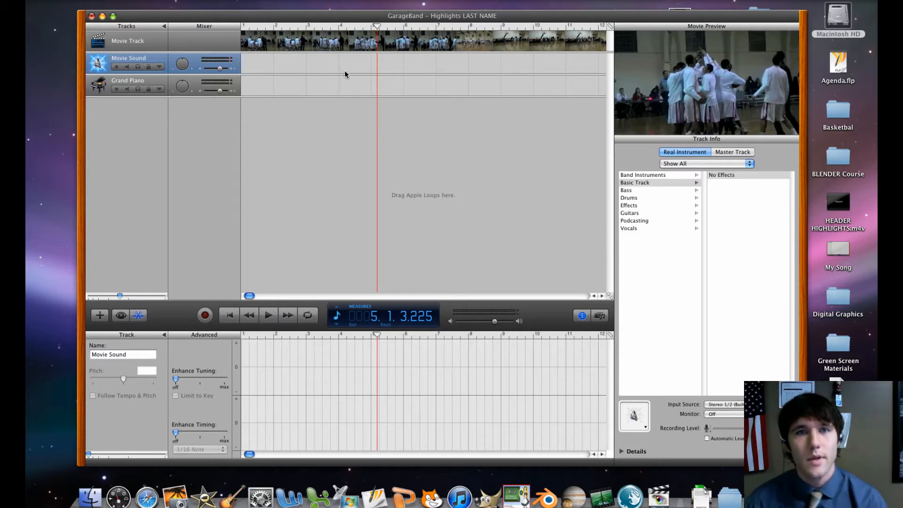
key("XF86AudioRaiseVolume")
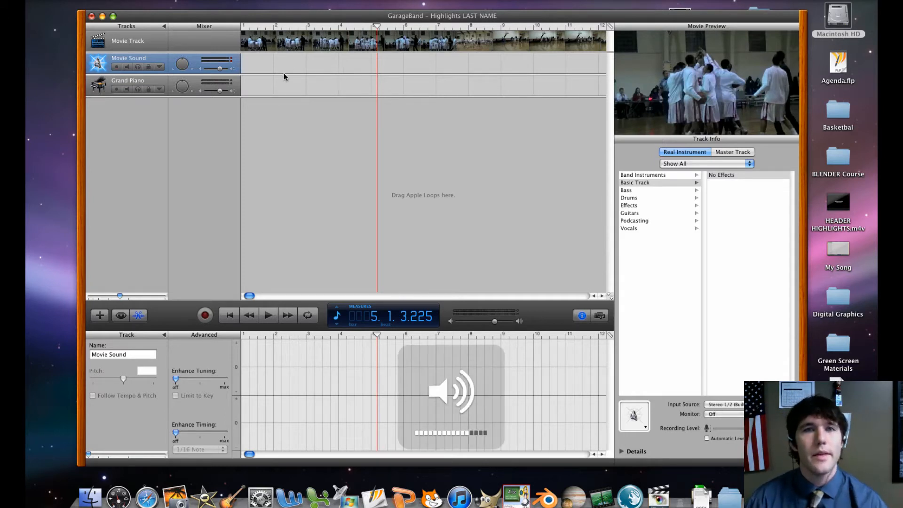
Return the playhead to the start of the project and delete the empty Movie Sound track
left_click_drag(377, 26, 216, 51)
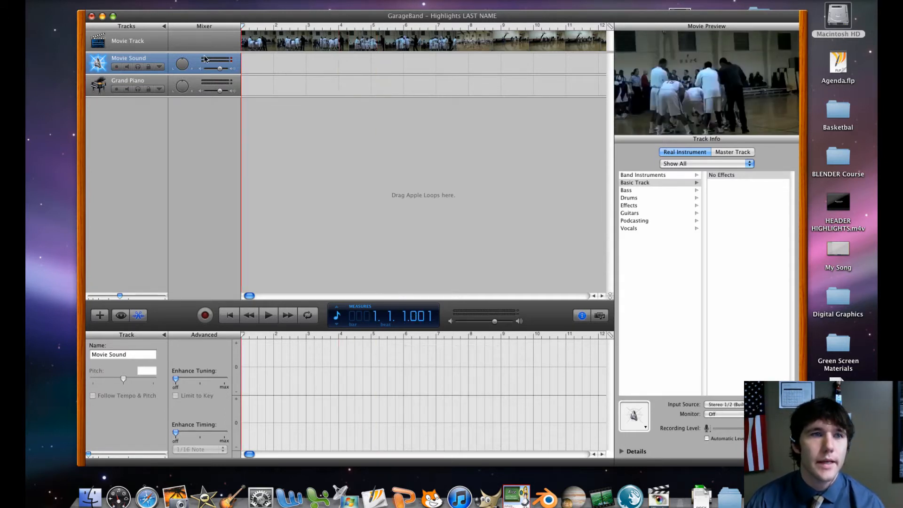
left_click(97, 68)
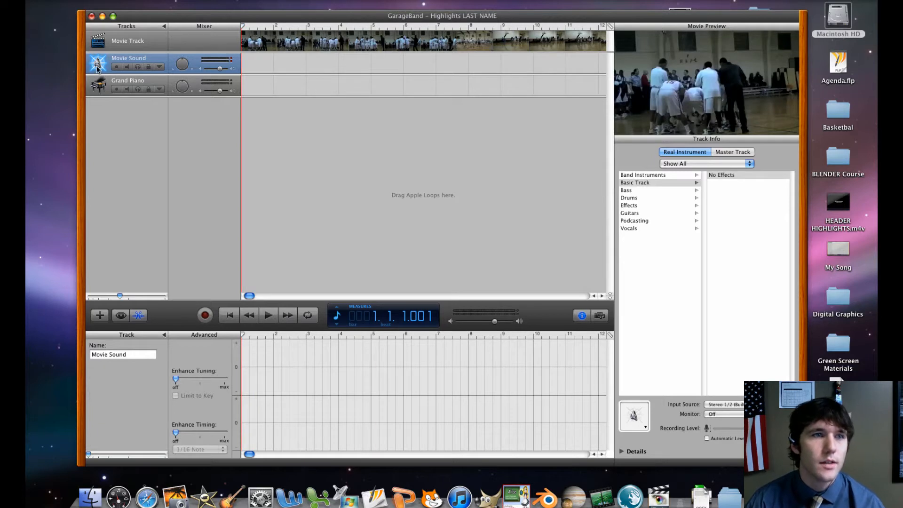
left_click(157, 1)
left_click(171, 86)
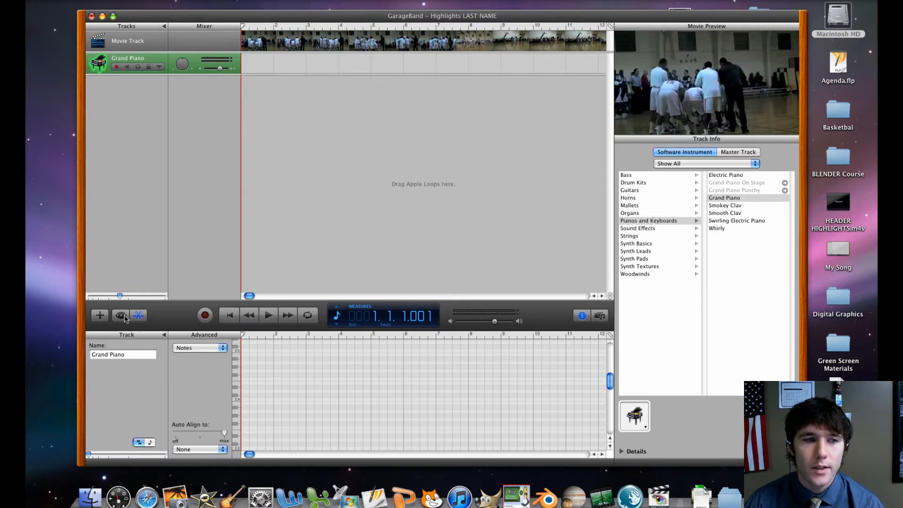
Add a second software instrument track and show the loop browser in column view
left_click(99, 315)
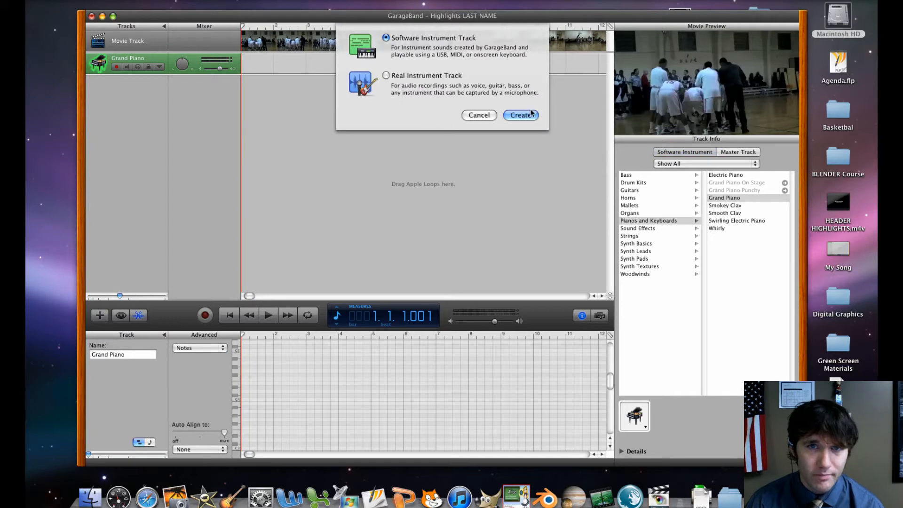
left_click(523, 115)
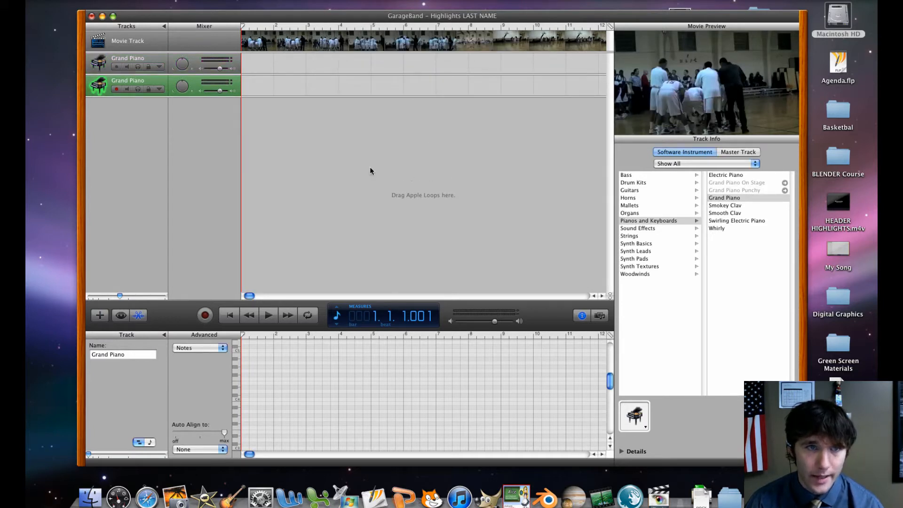
left_click(124, 316)
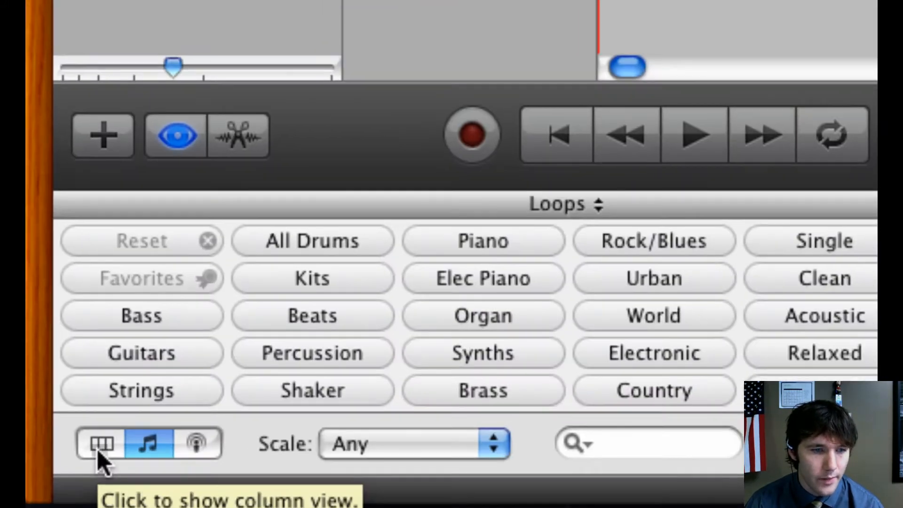
left_click(99, 450)
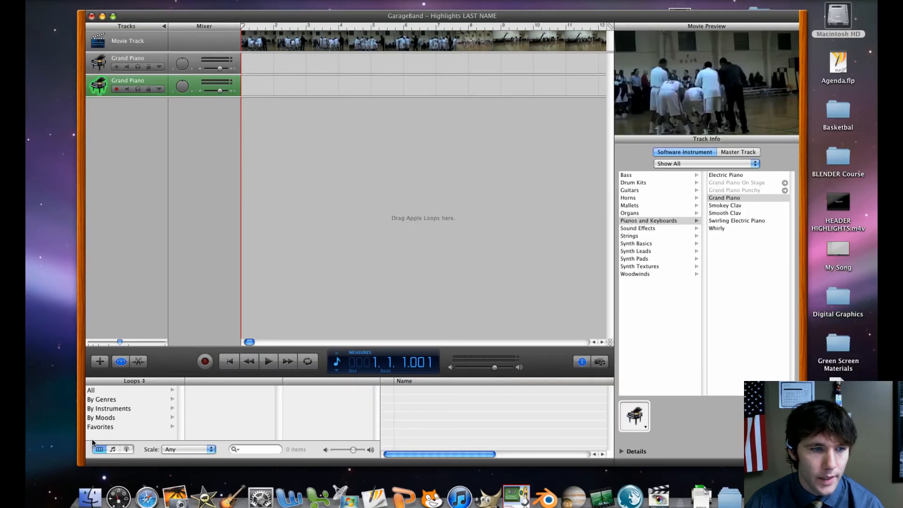
Browse the loops by genre and list the Beats category within Electronic
left_click(101, 399)
left_click(199, 400)
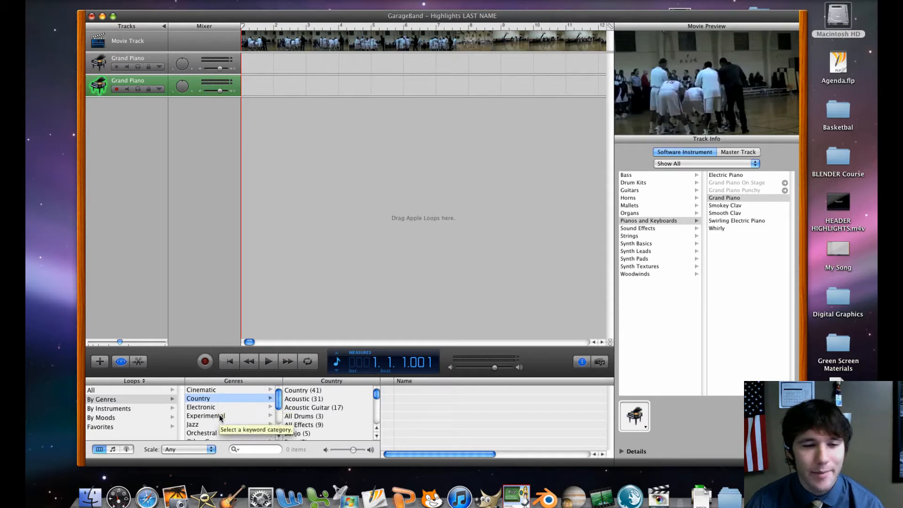
scroll(219, 414, "down", 2)
left_click(218, 392)
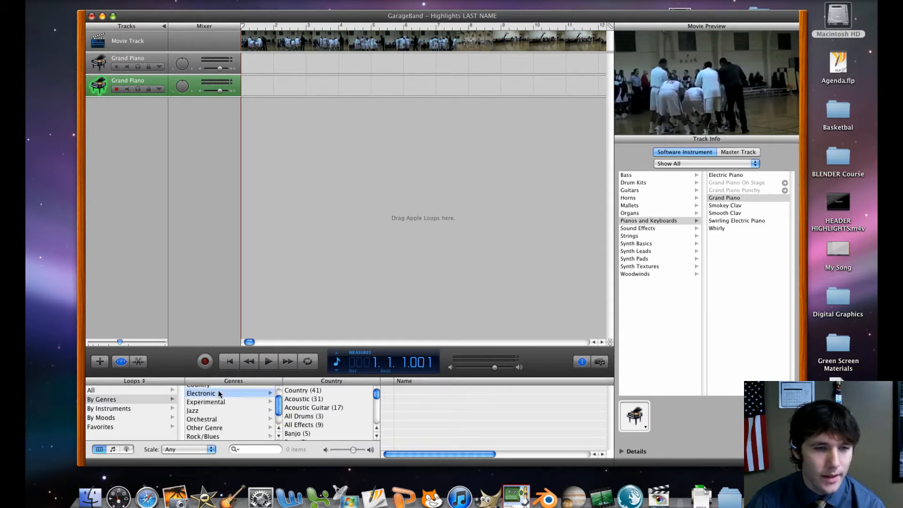
scroll(317, 400, "down", 3)
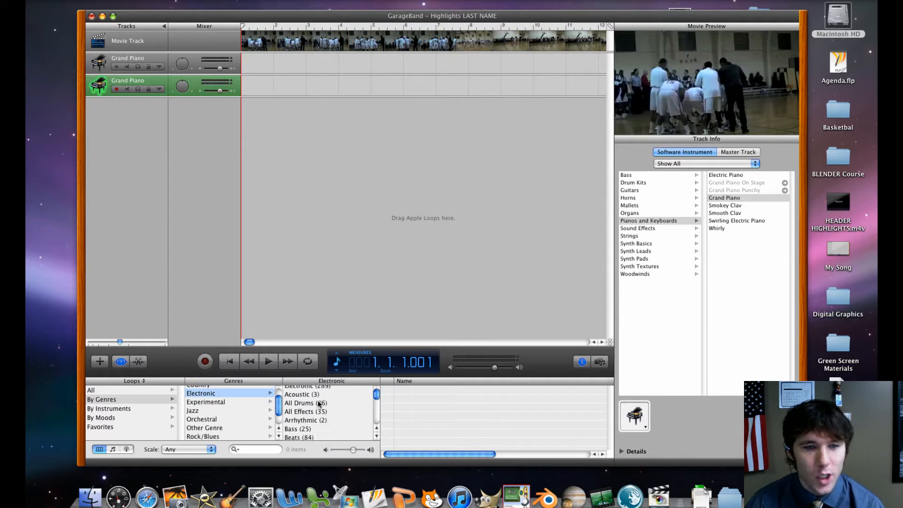
left_click(296, 415)
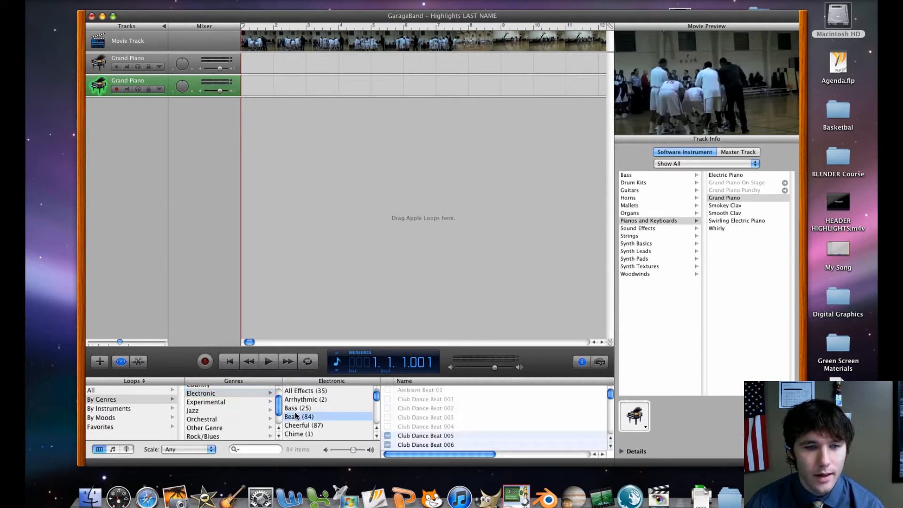
Preview the Electronic Drum Beat 01 loop and start project playback
scroll(443, 414, "down", 5)
left_click(444, 415)
scroll(444, 414, "down", 5)
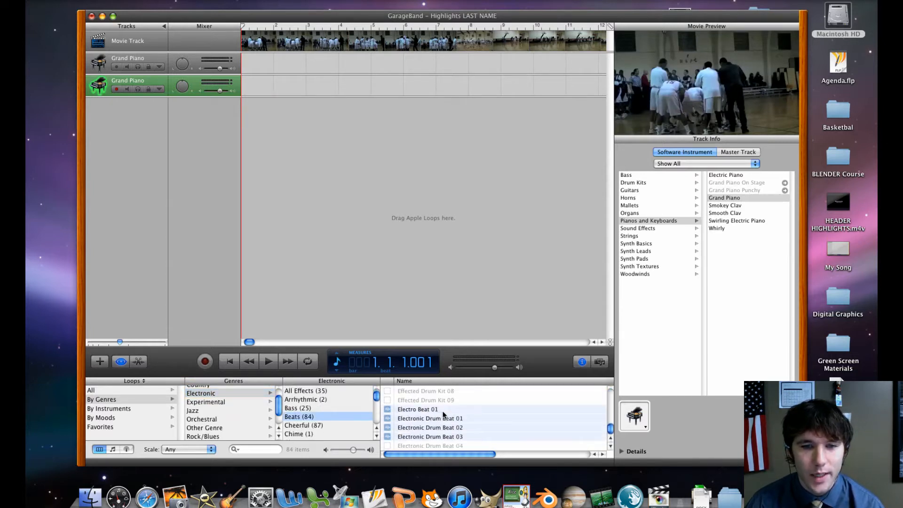
left_click(440, 420)
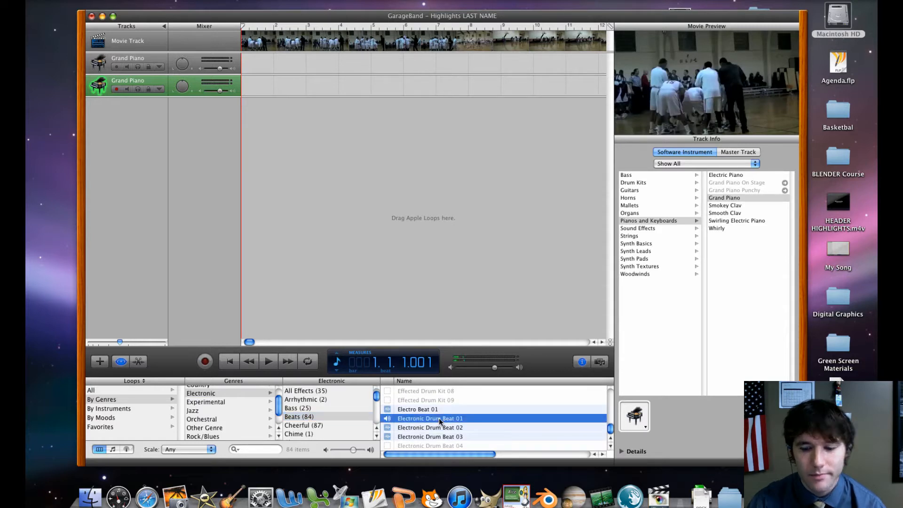
left_click(269, 362)
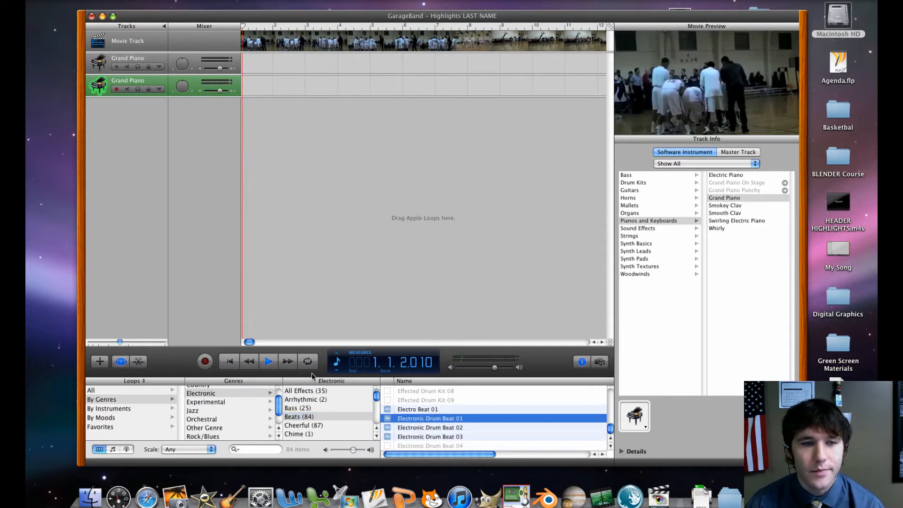
Place Electronic Drum Beat 01 at the start of a new track, delete its region, and return the playhead to the beginning
left_click_drag(416, 420, 247, 119)
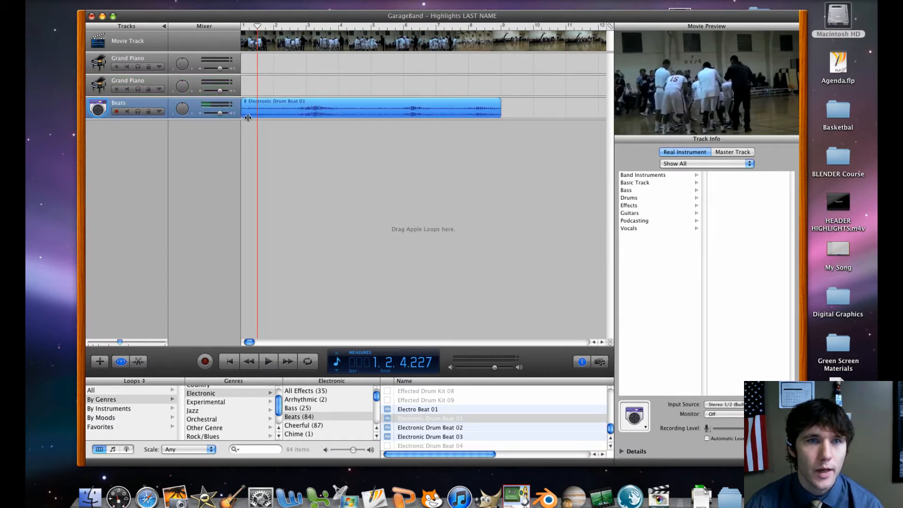
key("Delete")
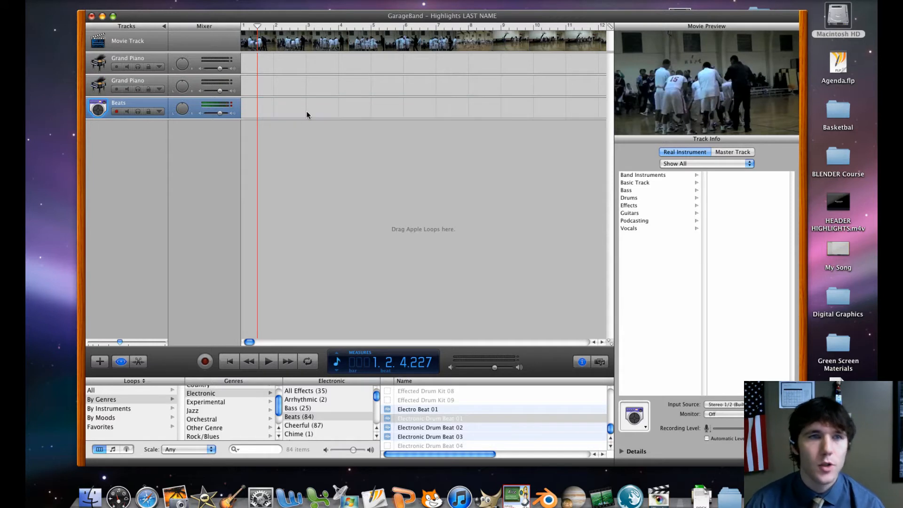
left_click_drag(288, 19, 244, 34)
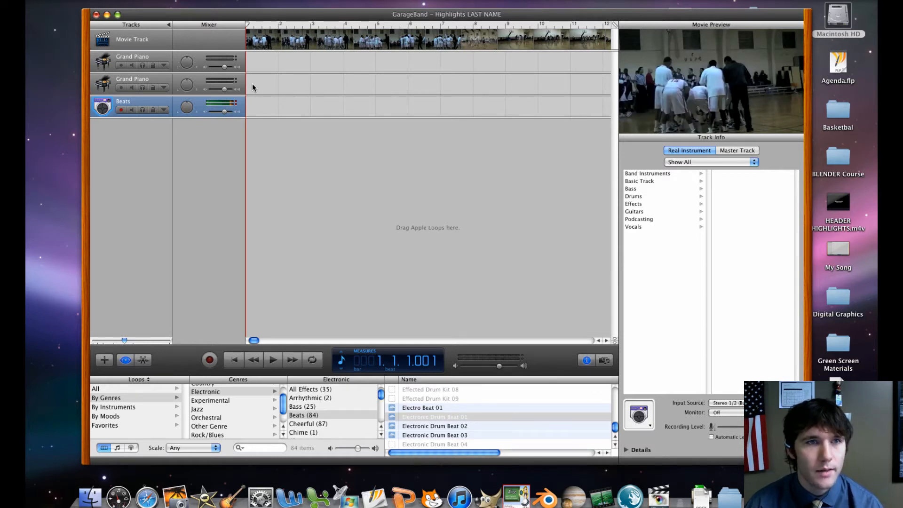
Select the upper Grand Piano track to display its software instrument choices
left_click(106, 81)
left_click(108, 59)
left_click(106, 83)
left_click(106, 55)
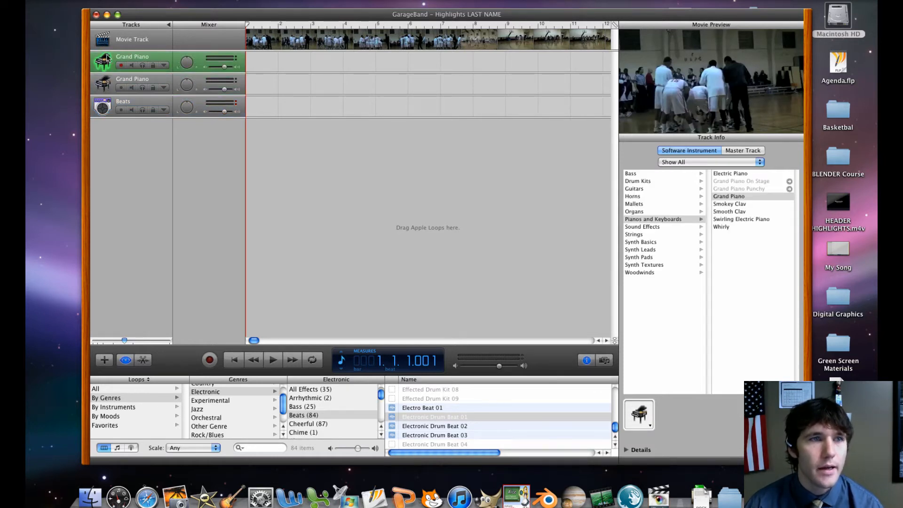
left_click(108, 80)
left_click(103, 61)
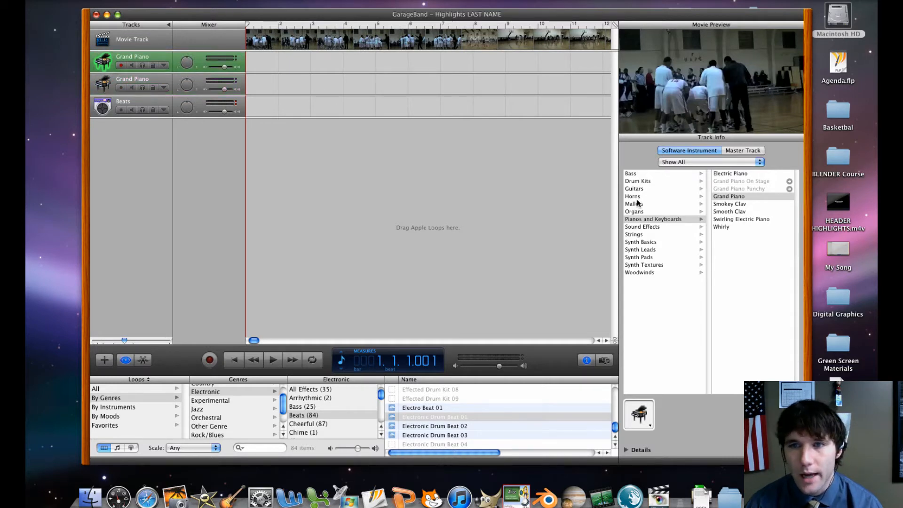
Look through the synth, strings and sound effects categories and try the Laser Shot instrument from Synth Basics on the upper track
left_click(648, 244)
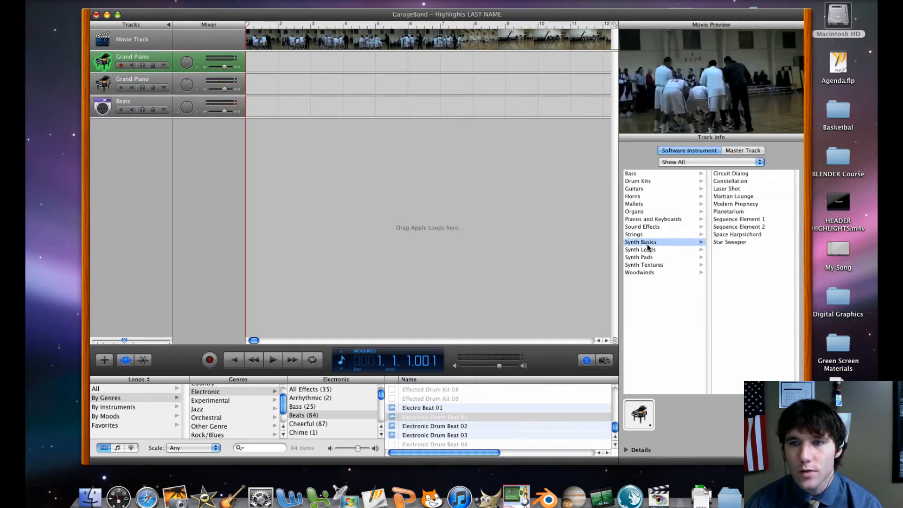
left_click(651, 252)
left_click(651, 258)
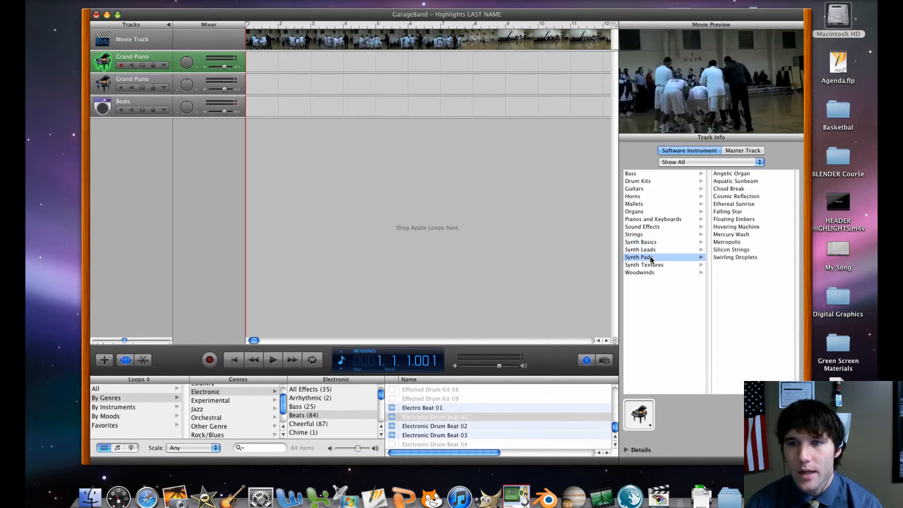
left_click(652, 228)
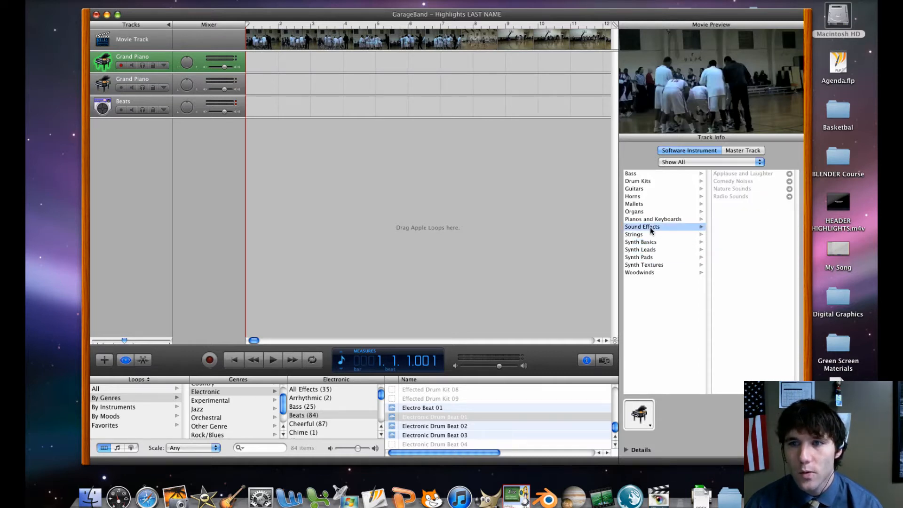
left_click(650, 234)
left_click(649, 242)
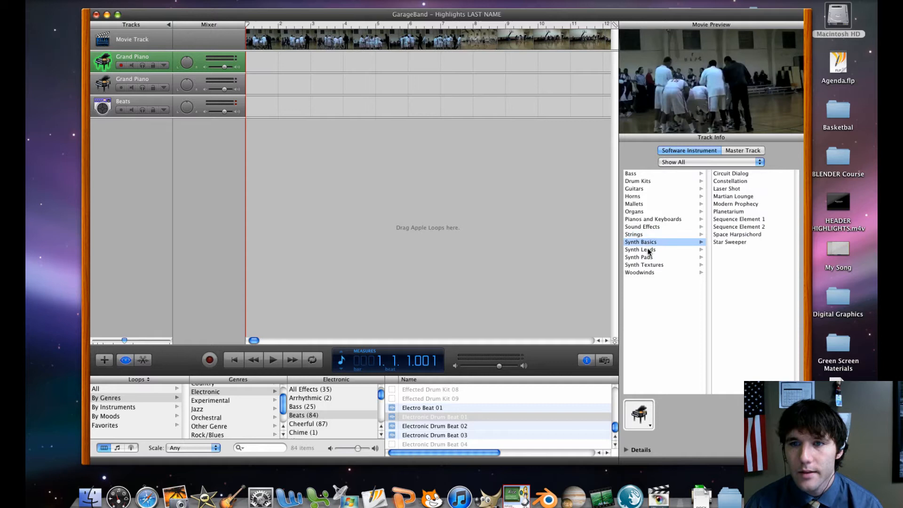
left_click(733, 190)
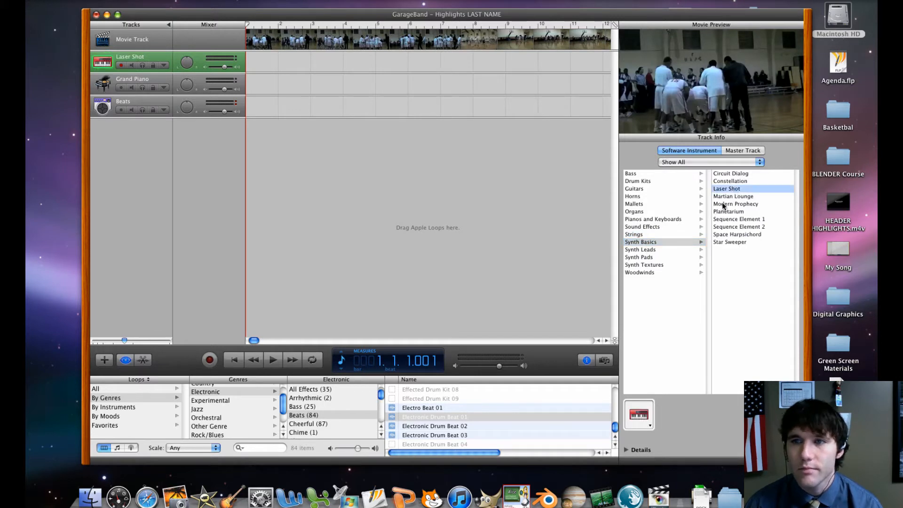
Change the upper track's instrument to Rock Kit from the Drum Kits category
left_click(659, 254)
left_click(657, 248)
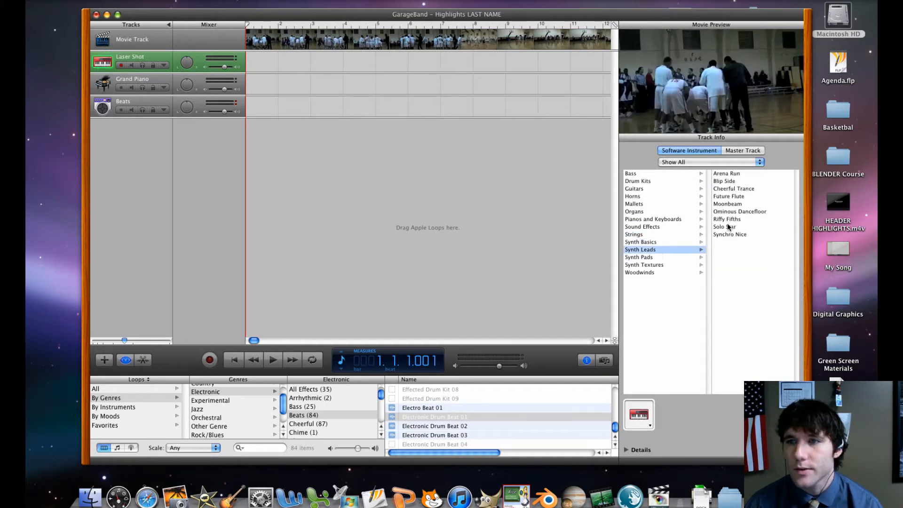
left_click(650, 181)
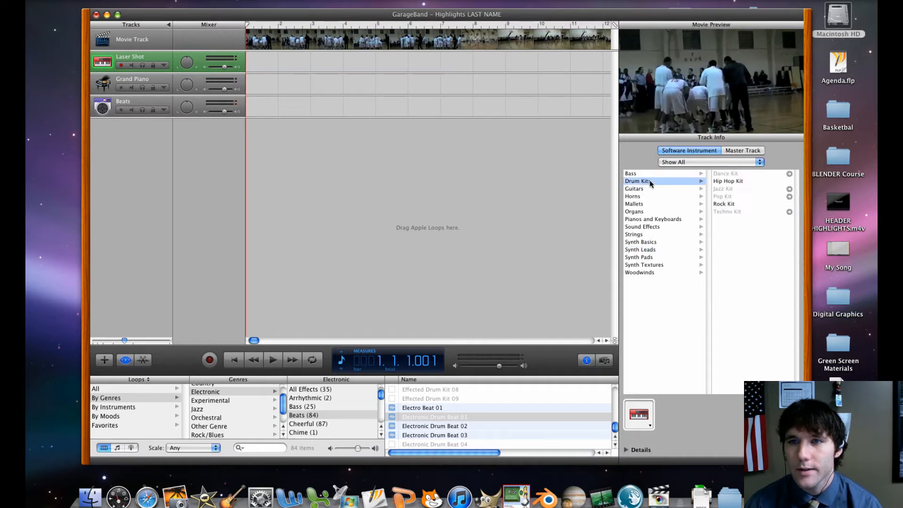
left_click(729, 204)
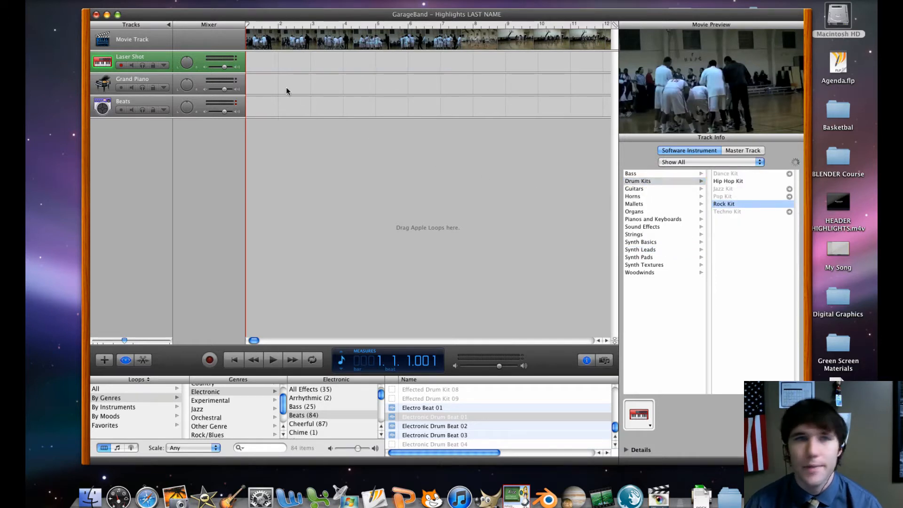
Create an empty one-measure region at the very start of the Rock Kit track and open it in the note editor
left_click(256, 67, "super")
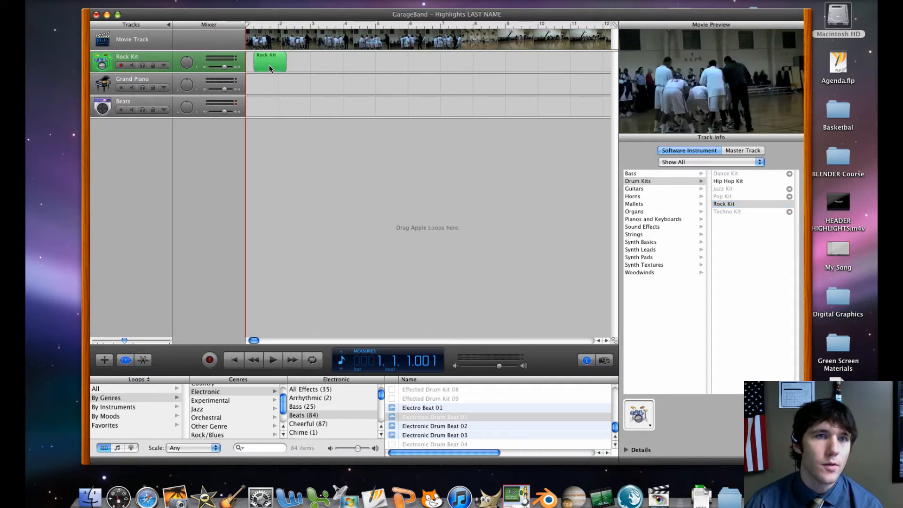
left_click_drag(269, 65, 258, 64)
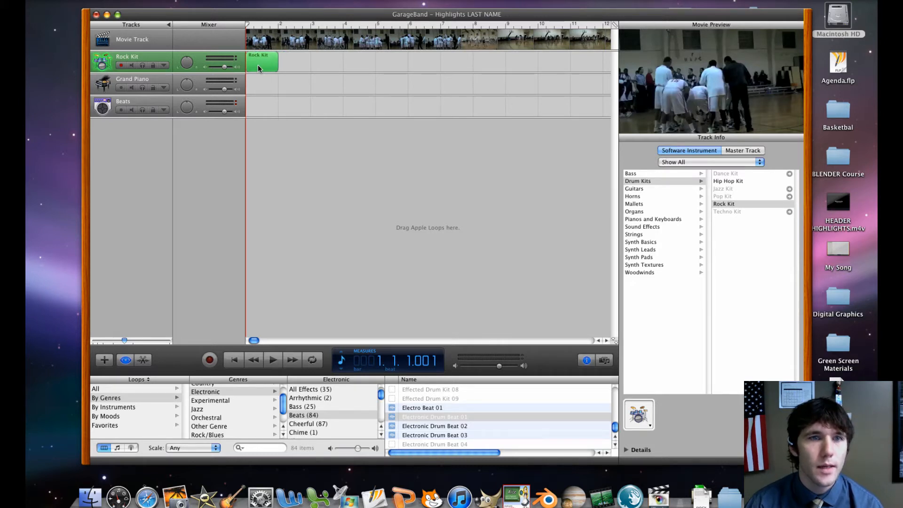
double_click(258, 64)
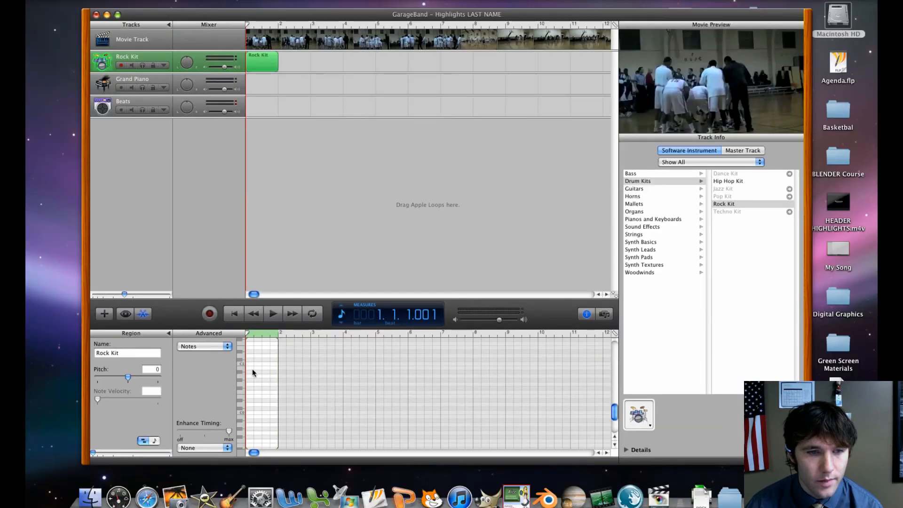
Draw four one-beat notes across measure 1 of the Rock Kit region, alternating between a lower and a higher drum sound
scroll(252, 369, "down", 3)
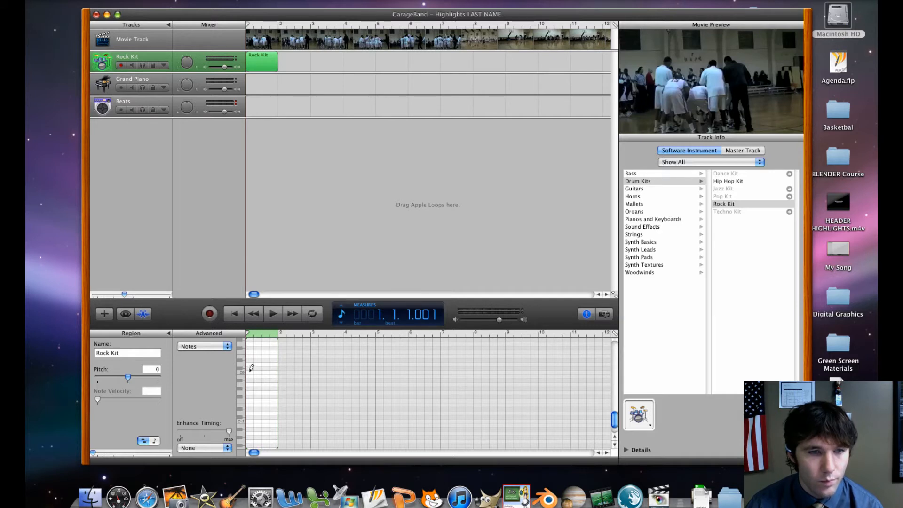
left_click(252, 368, "super")
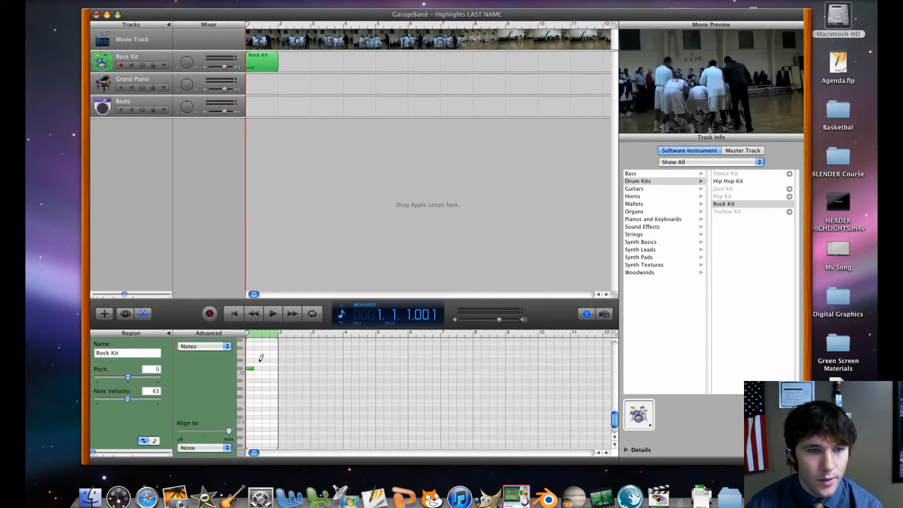
left_click(265, 360, "super")
mouse_move(267, 359)
left_mouse_down()
mouse_move(259, 360)
mouse_move(265, 369)
mouse_move(274, 360)
left_mouse_up()
left_click(266, 364, "super")
left_click(275, 356, "super")
Play the Rock Kit beat from the start, stop it, raise the system volume, and return the playhead to the beginning
left_click(235, 313)
left_click(271, 317)
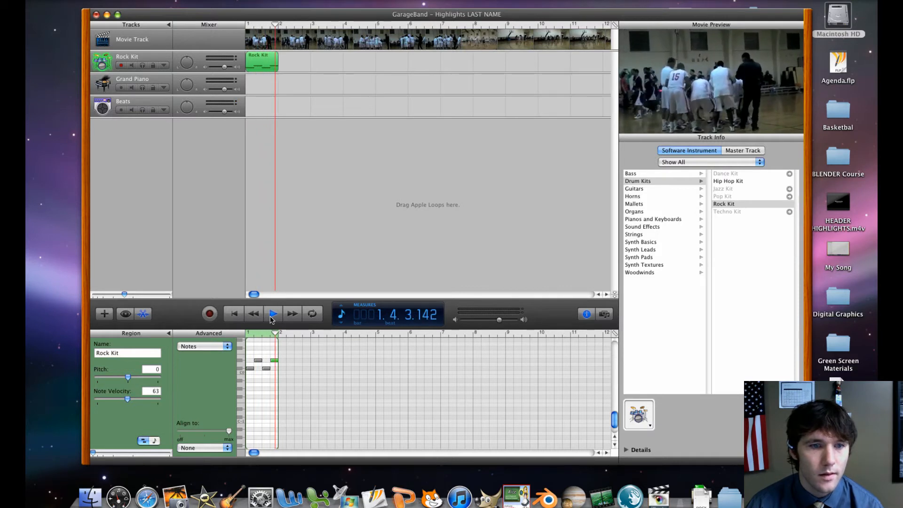
left_click(271, 319)
key("XF86AudioRaiseVolume")
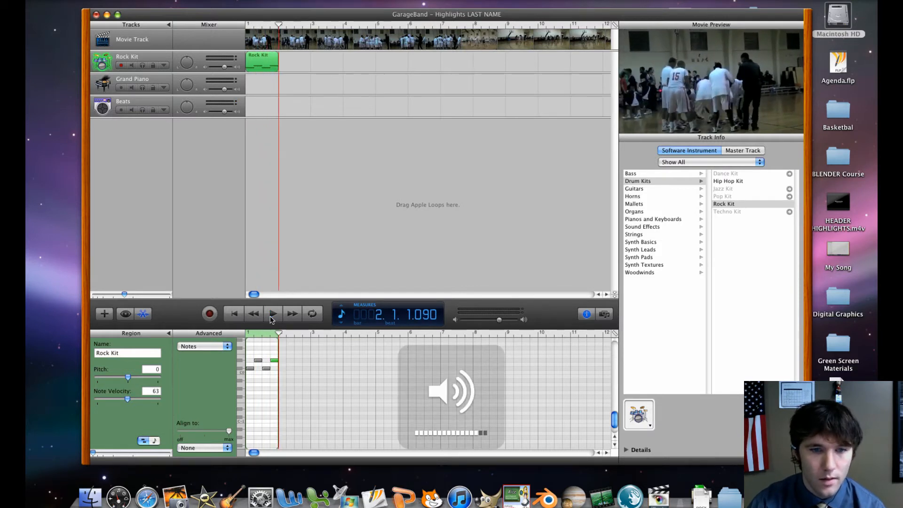
left_click(235, 314)
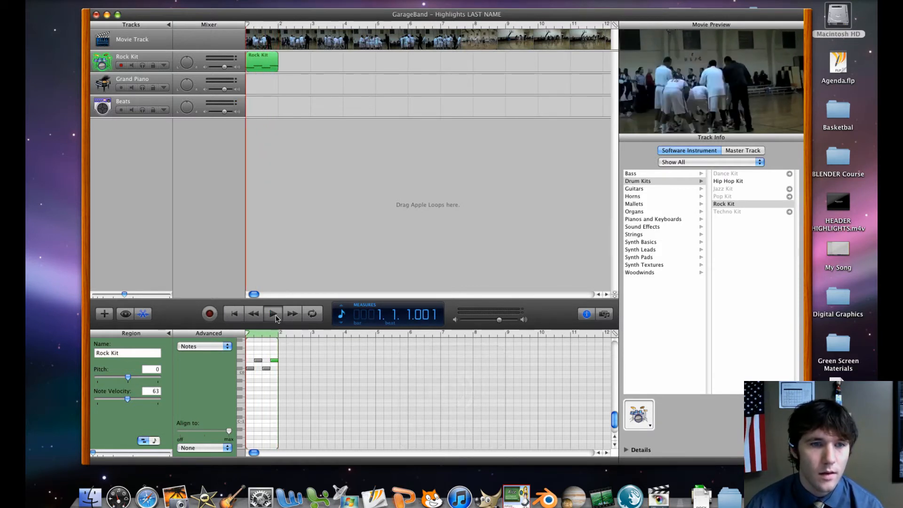
Play the Rock Kit beat, add a low-pitched one-beat note on beat 2 of the region, and play it again
left_click(275, 319)
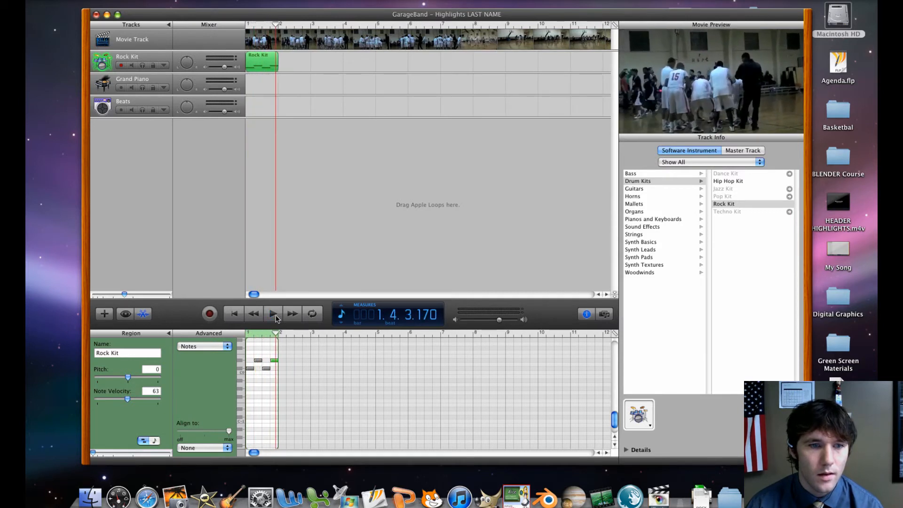
left_click(276, 319)
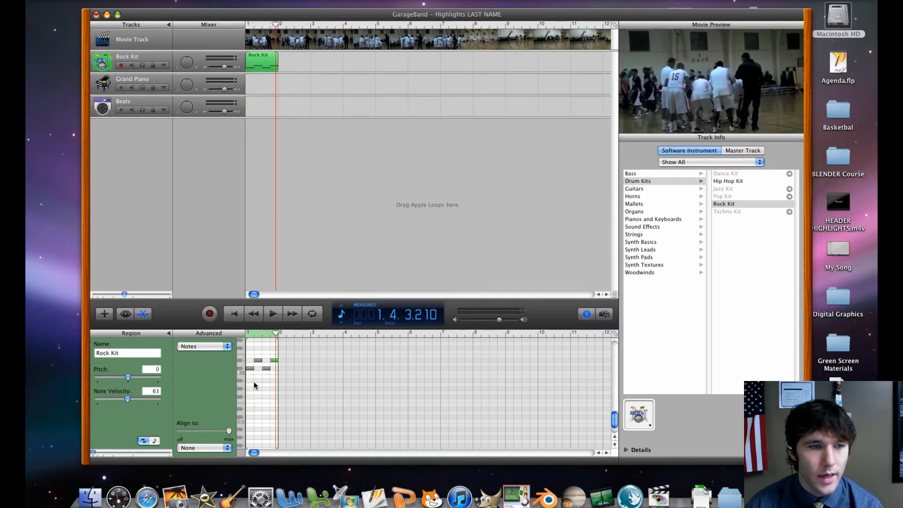
mouse_move(250, 424)
left_mouse_down()
mouse_move(267, 421)
mouse_move(259, 422)
left_mouse_up()
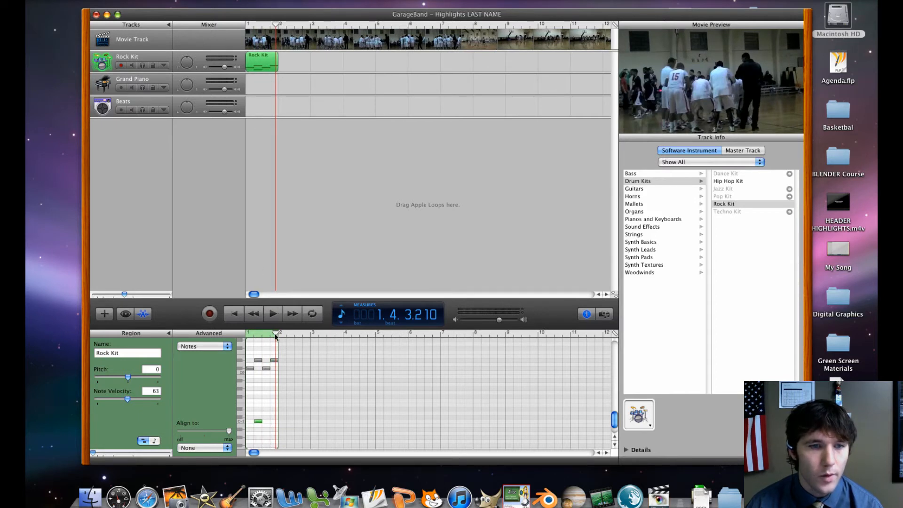
left_click_drag(277, 334, 223, 334)
key("space")
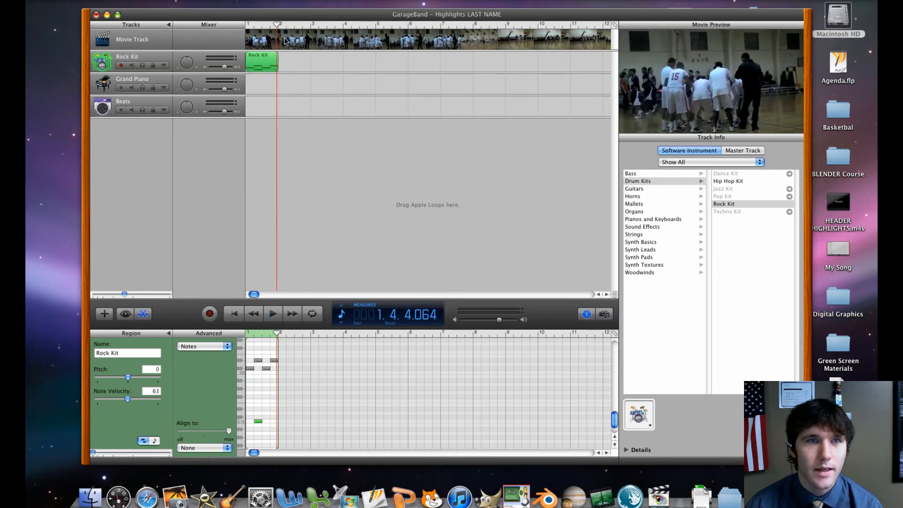
Turn off record-enable on the Rock Kit track and play the beat from the beginning
left_click(125, 67)
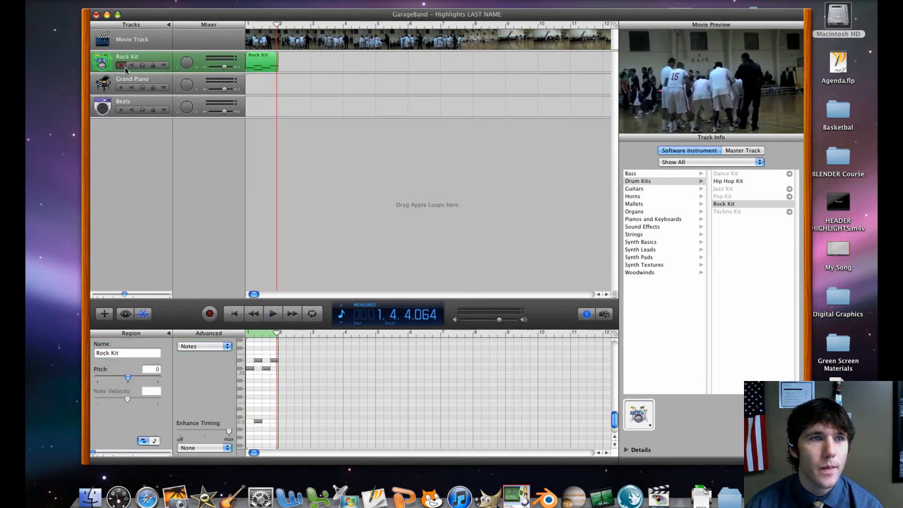
left_click(234, 313)
left_click(273, 314)
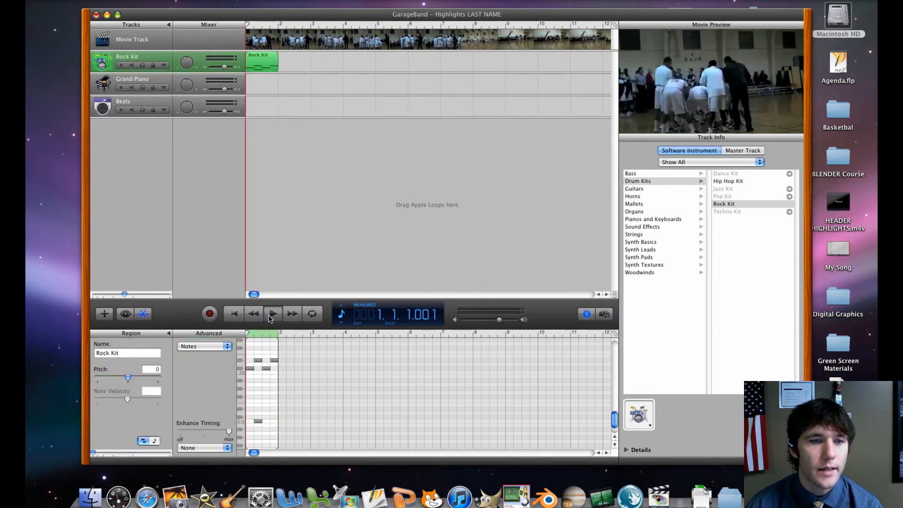
key("space")
Lower the upper beat-2 drum note slightly in pitch and add a much higher one-beat note on beat 2
left_click_drag(259, 361, 255, 362)
scroll(259, 349, "up", 5)
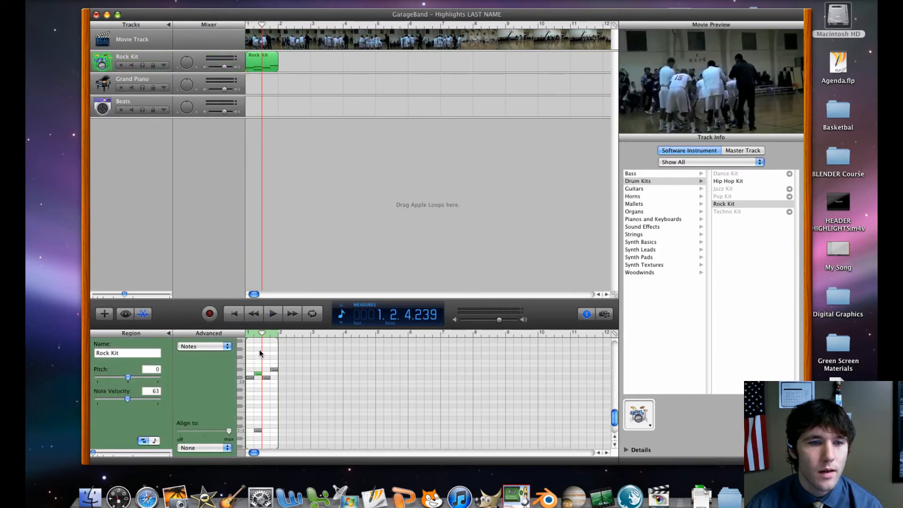
left_click(258, 351)
scroll(258, 352, "up", 3)
left_click(249, 360, "super")
mouse_move(249, 360)
left_mouse_down()
mouse_move(283, 362)
mouse_move(245, 361)
mouse_move(261, 360)
left_mouse_up()
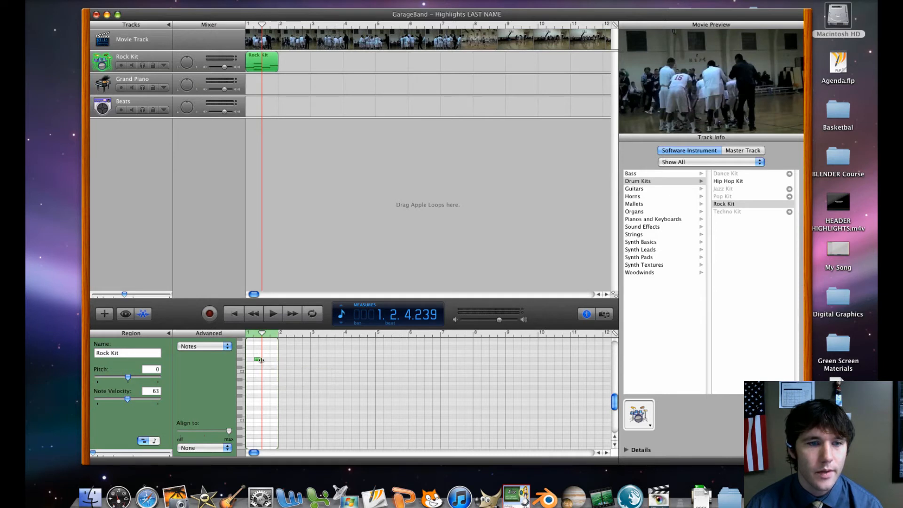
Open Musical Typing, explore its lowest and highest octave ranges, return to C2, view the on-screen piano keyboard, and close it
left_click(262, 1)
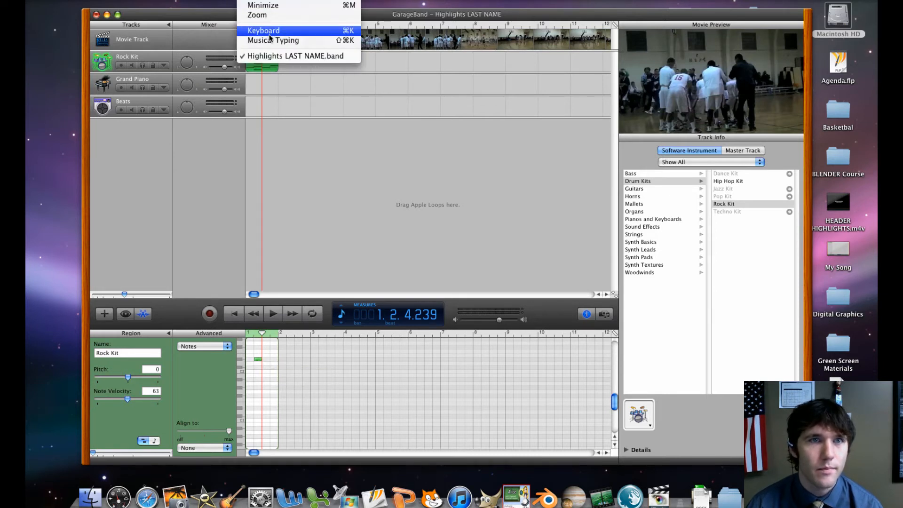
left_click(408, 105)
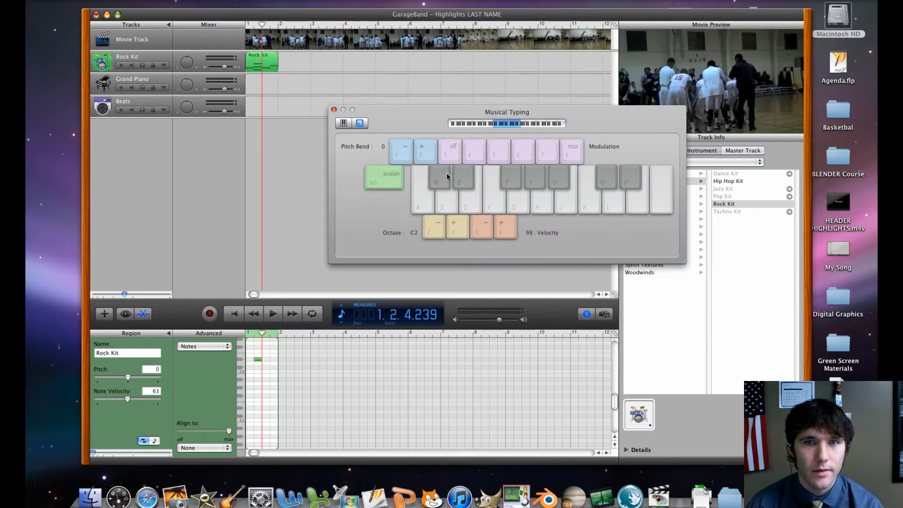
left_click_drag(427, 138, 386, 122)
left_click_drag(482, 122, 448, 121)
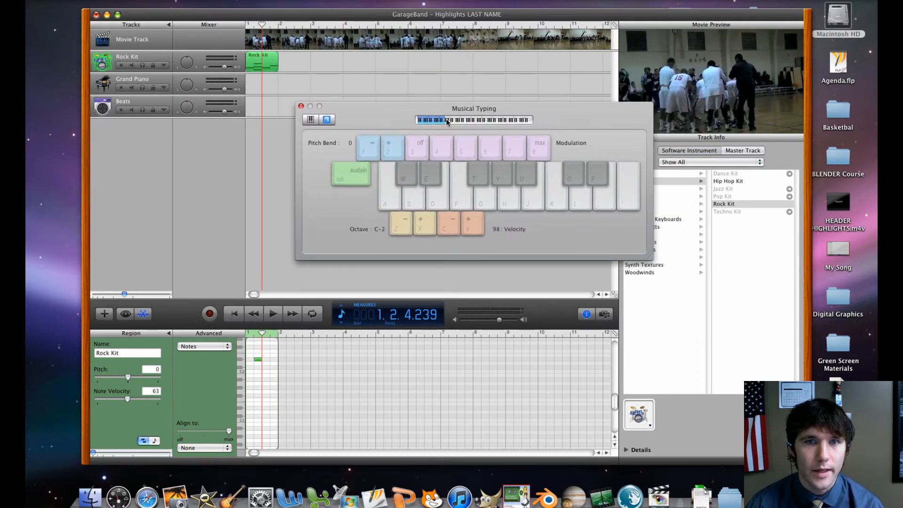
left_click(484, 123)
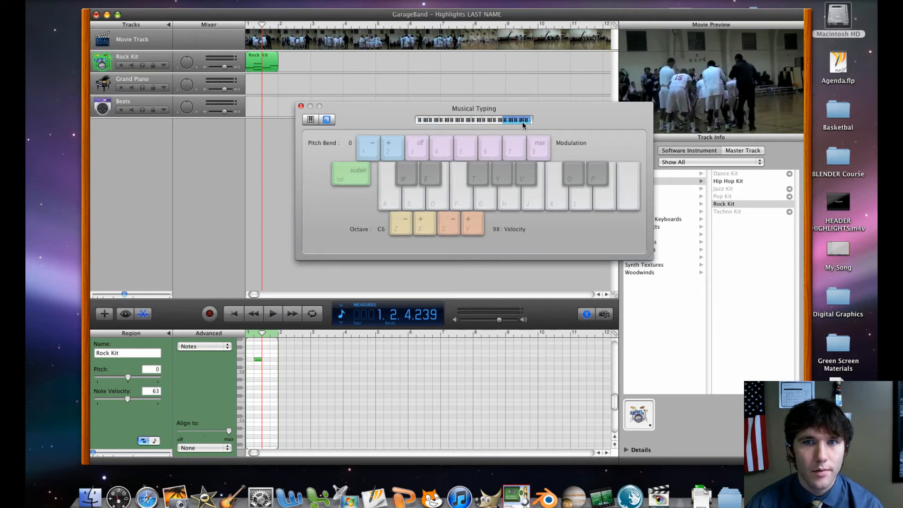
left_click_drag(522, 121, 484, 123)
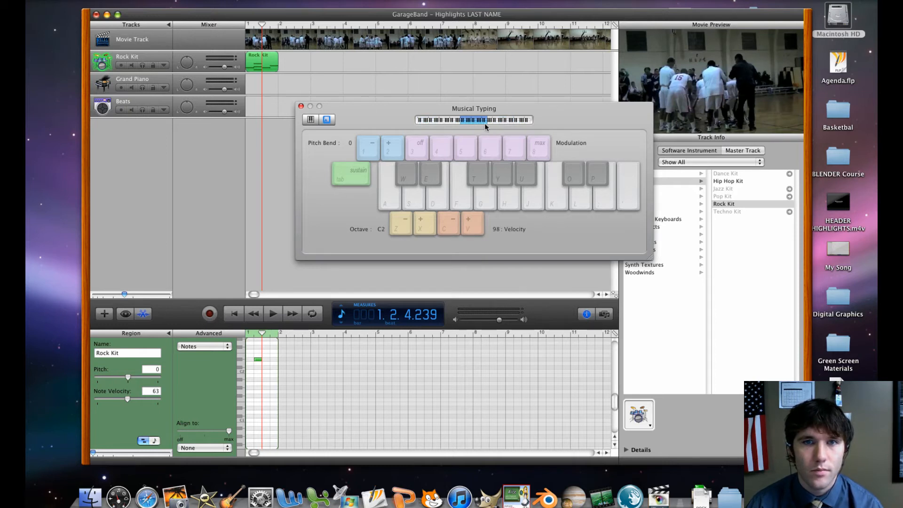
left_click(310, 119)
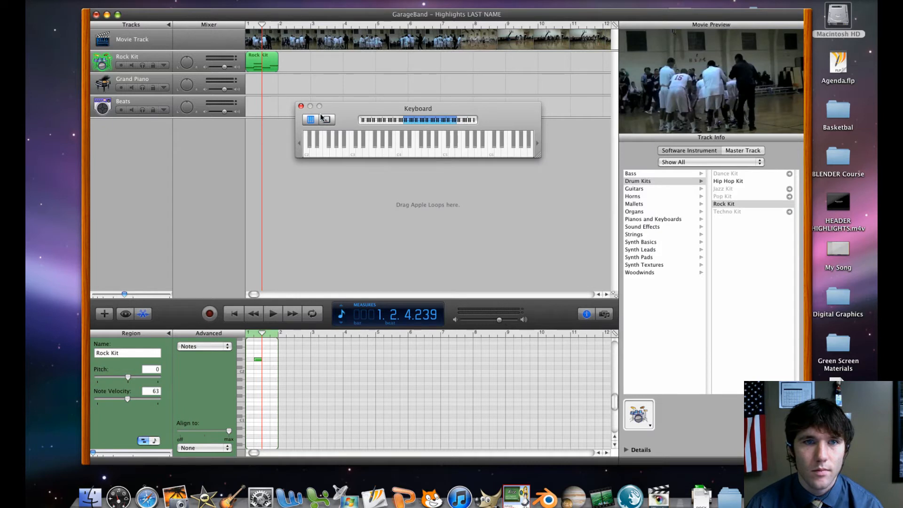
left_click(301, 107)
Delete the Rock Kit region and change the track's instrument to Swirling Droplets from the Synth Pads category
mouse_move(262, 27)
left_mouse_down()
mouse_move(303, 28)
mouse_move(245, 27)
left_mouse_up()
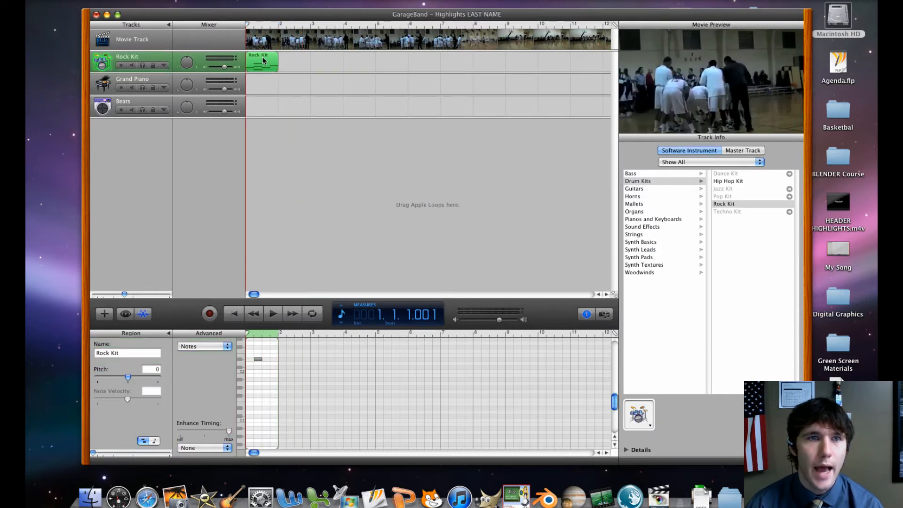
key("Delete")
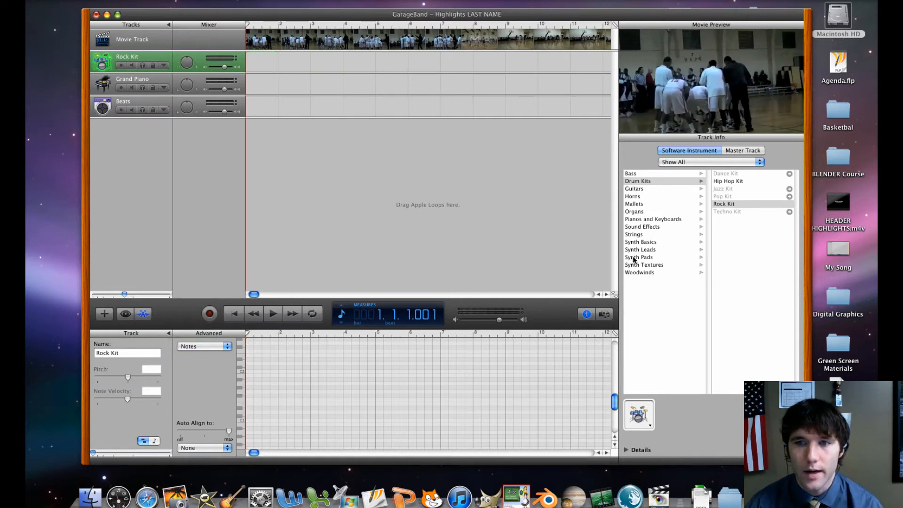
left_click(646, 266)
left_click(658, 257)
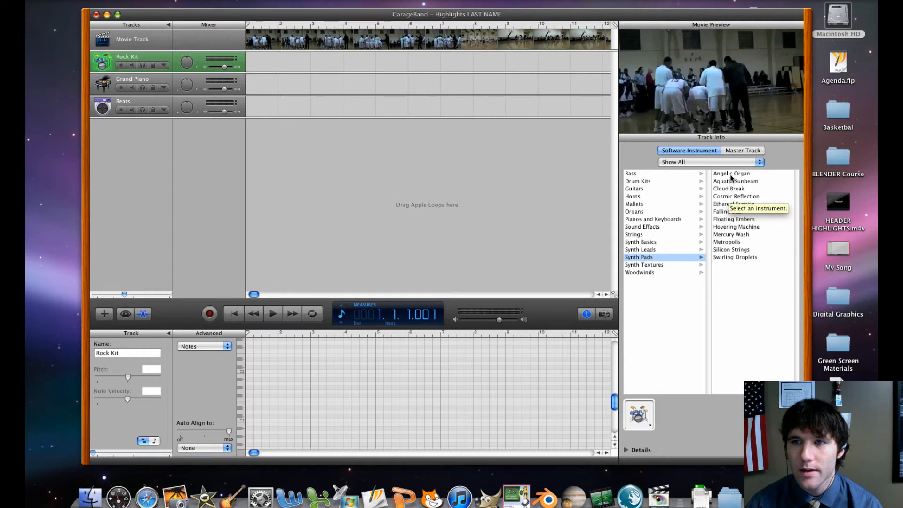
left_click(730, 257)
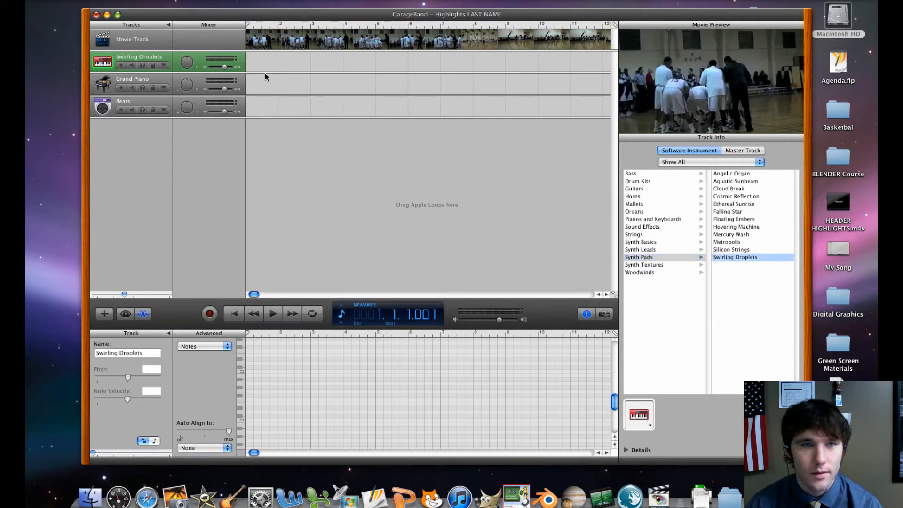
Open Musical Typing and record-enable the Swirling Droplets track
left_click(250, 1)
left_click(283, 40)
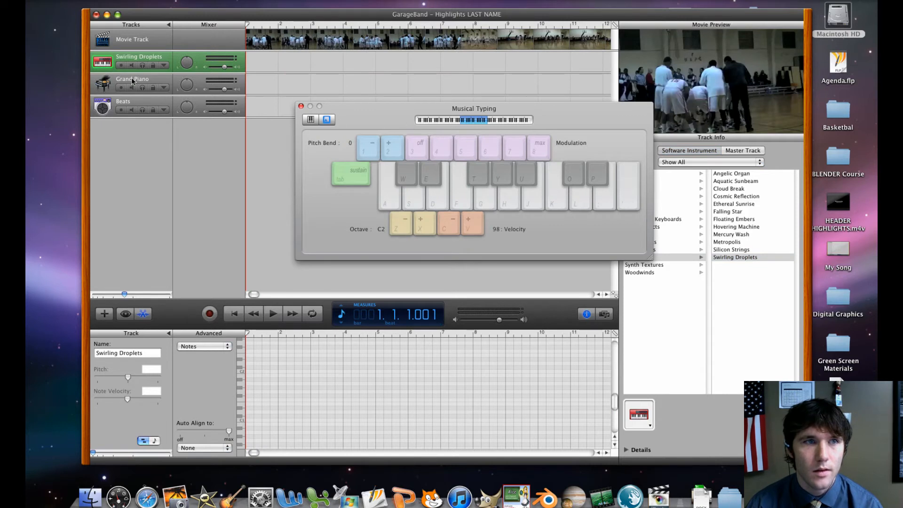
left_click(121, 66)
Audition the Swirling Droplets sound with a short melody between C and G, and close Musical Typing
key("a")
key("s")
key("d")
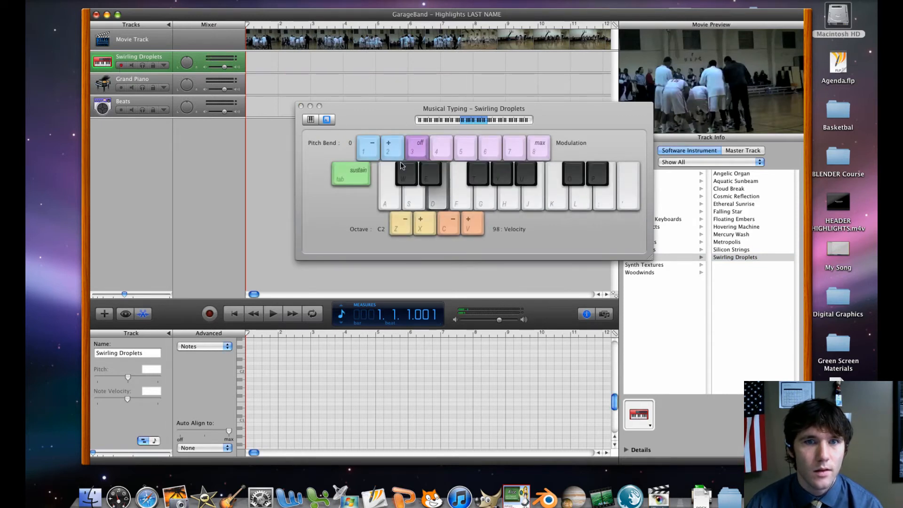
key("d")
key("s")
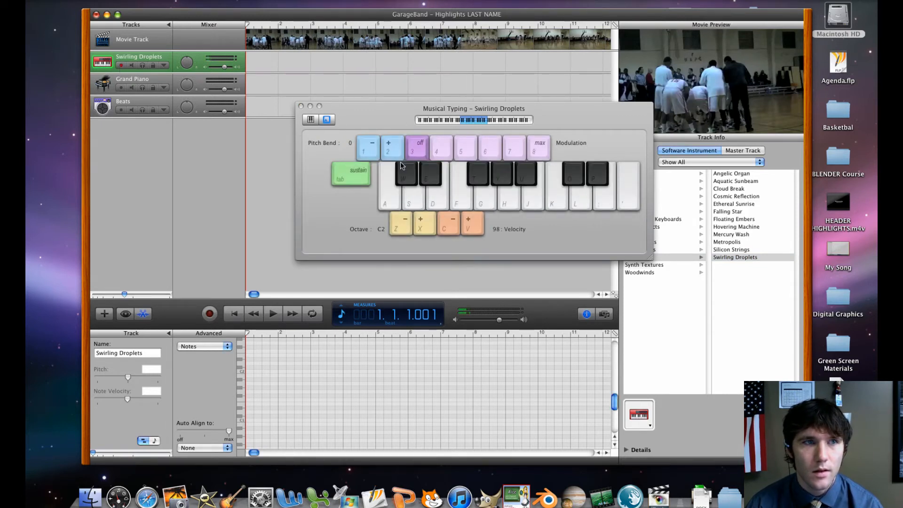
key("f")
key("d")
key("s")
key("g")
key("d")
key("s")
key("d")
key("s")
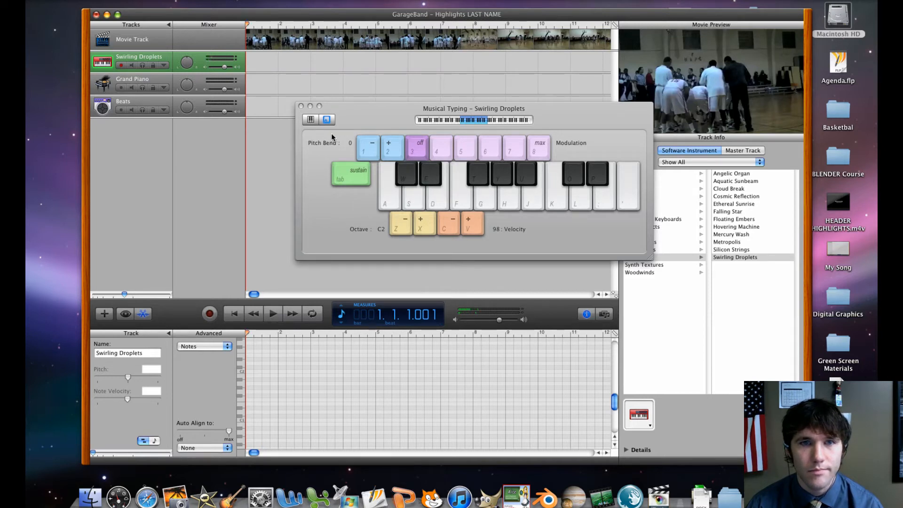
left_click(301, 105)
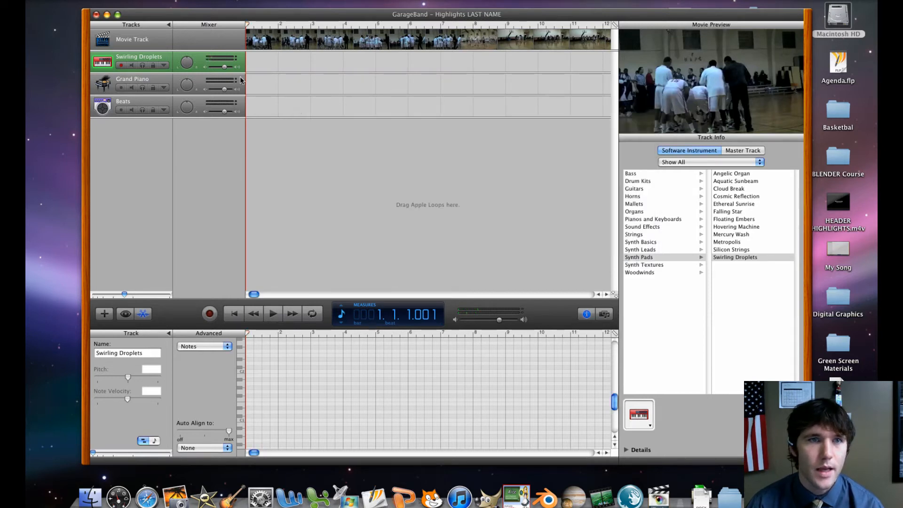
Create a one-measure region at the start of the Swirling Droplets track with four one-beat notes alternating between D#2 and C2
left_click(256, 58, "super")
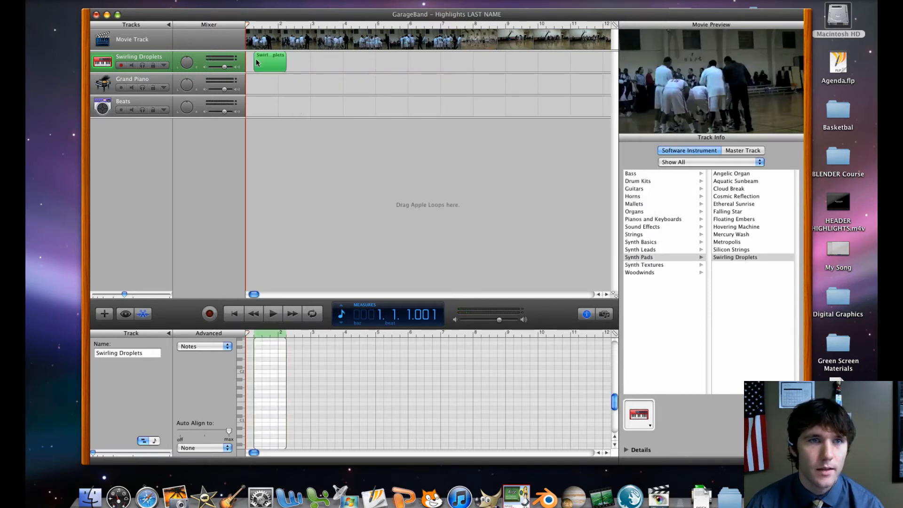
left_click(252, 358)
left_click(254, 359, "super")
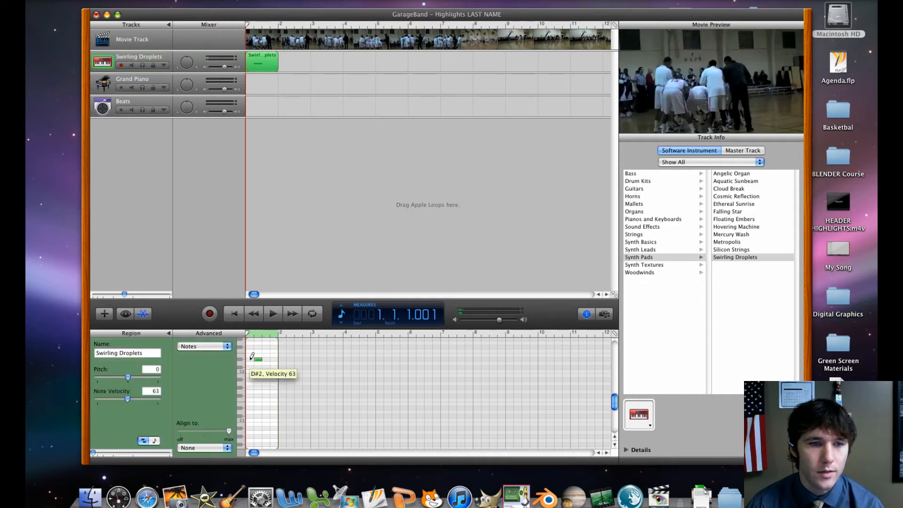
left_click_drag(258, 360, 250, 360)
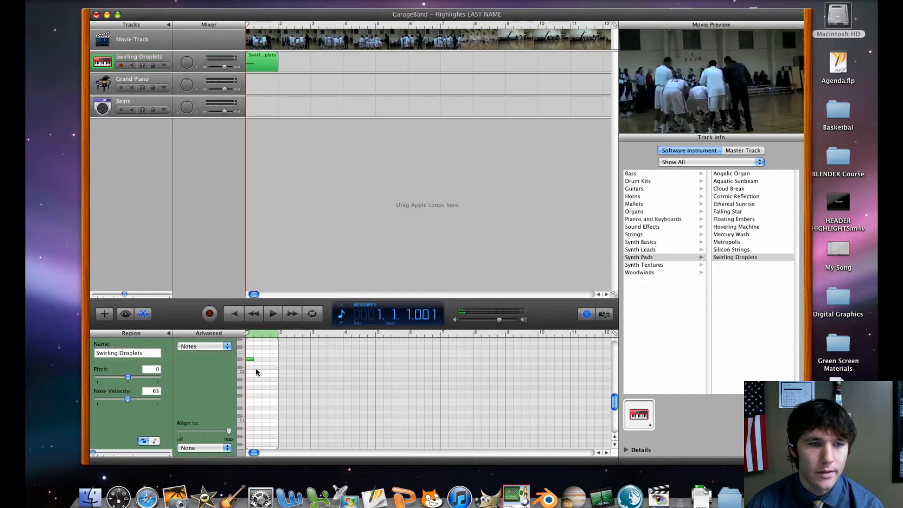
left_click(258, 371, "super")
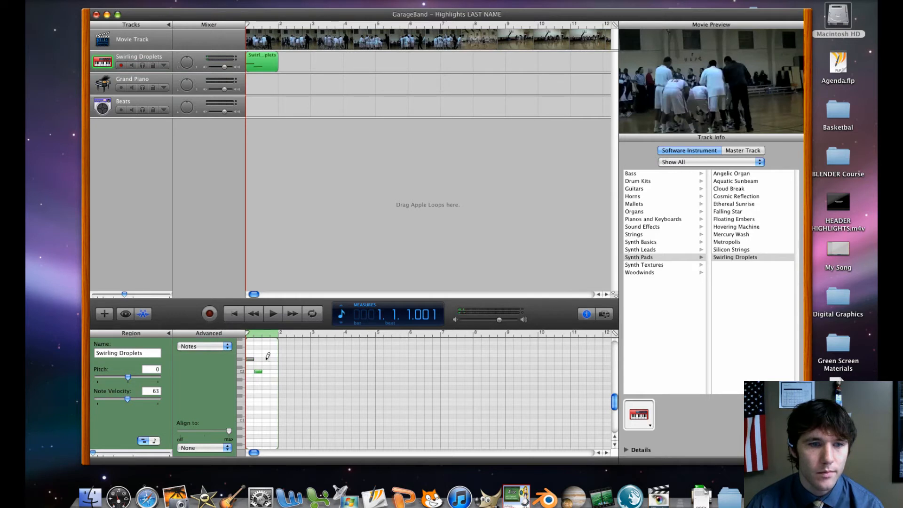
left_click(266, 359, "super")
left_click(276, 367)
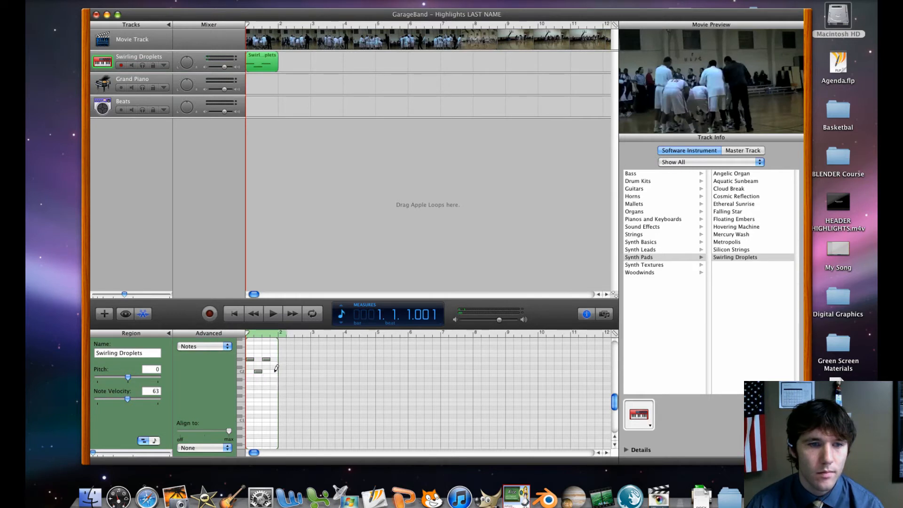
Loop the Swirling Droplets region out to the start of measure 4 and play it from the beginning with the movie
left_click(279, 52)
left_click_drag(279, 52, 344, 56)
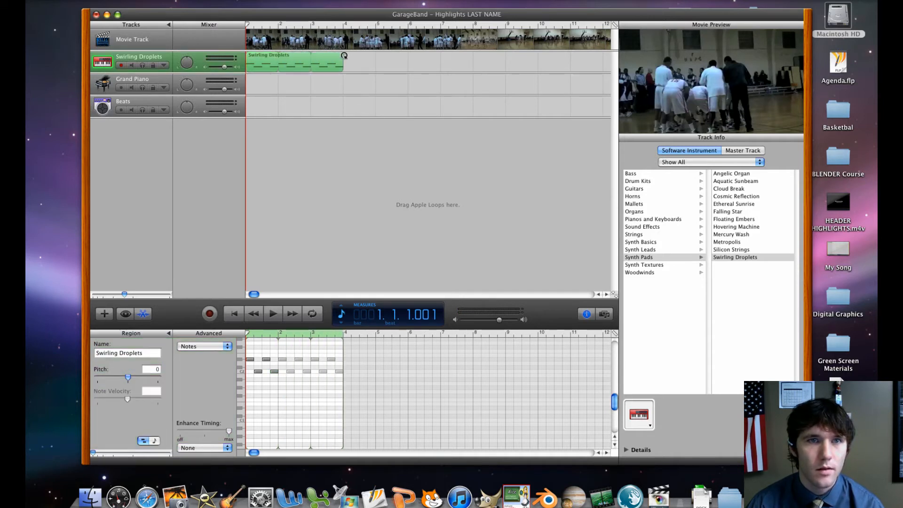
key("space")
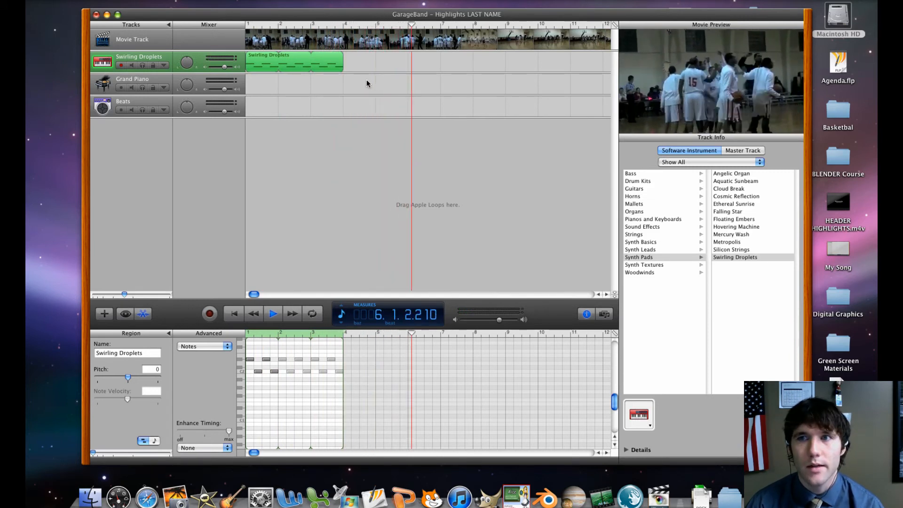
Move the playhead to the start of measure 6, extend the looped Swirling Droplets region up to it, and return to the beginning
key("Left")
key("Left")
key("Left")
key("Left")
key("Left")
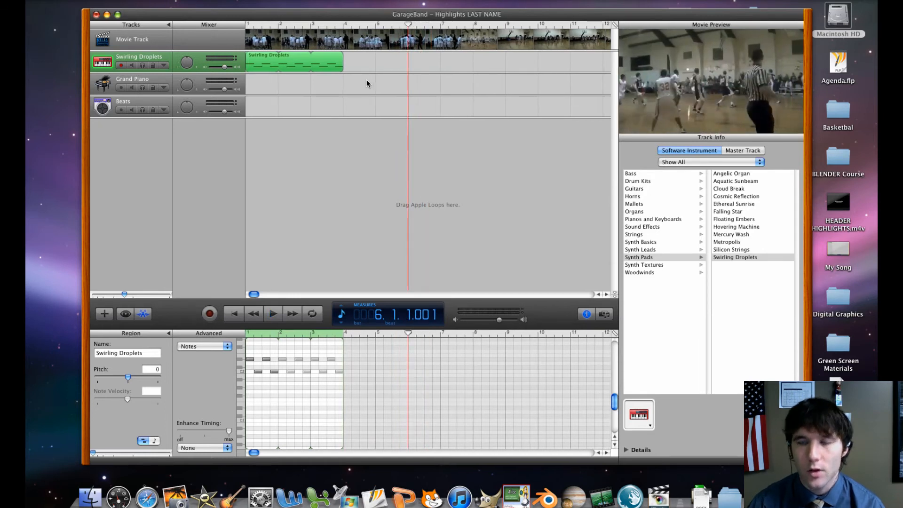
key("Right")
key("Right")
key("Right")
key("Right")
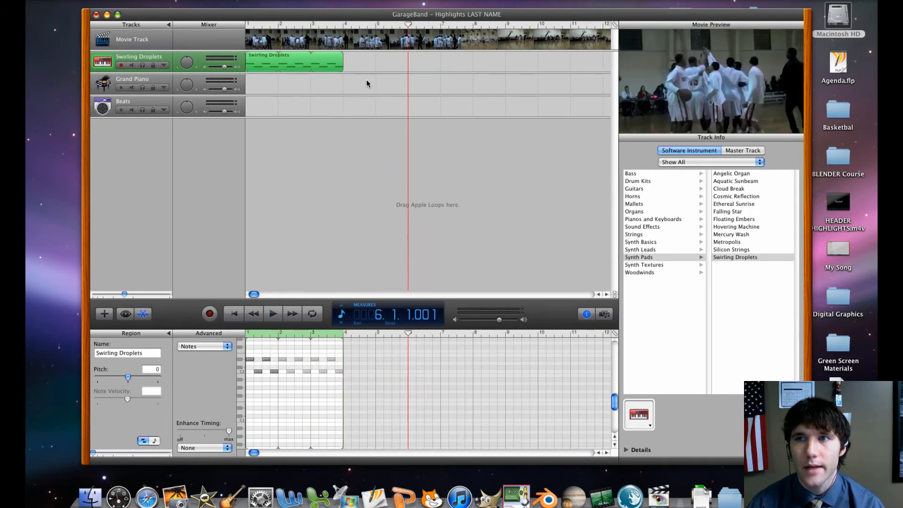
key("Right")
key("Left")
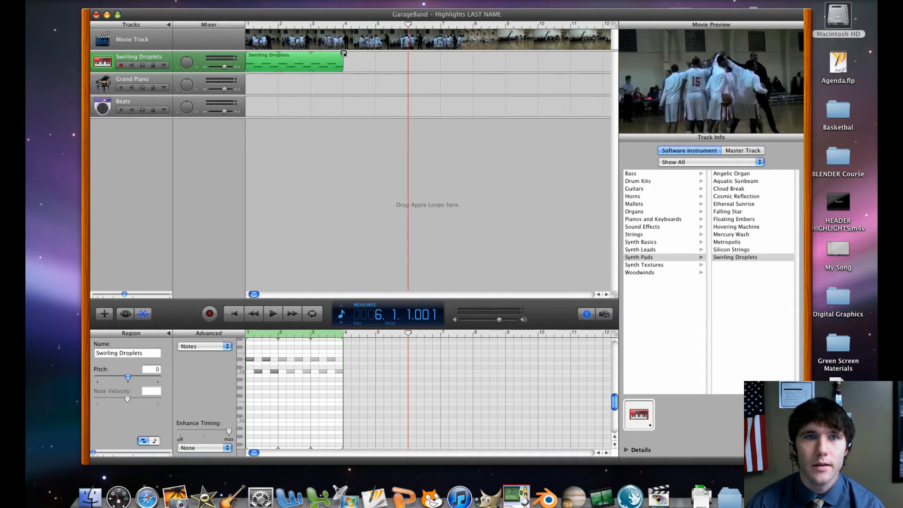
left_click_drag(343, 54, 407, 54)
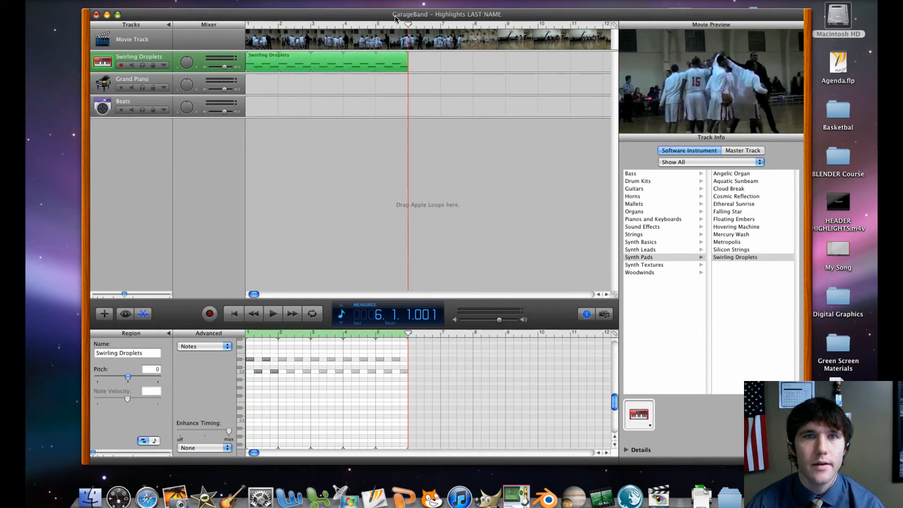
key("Return")
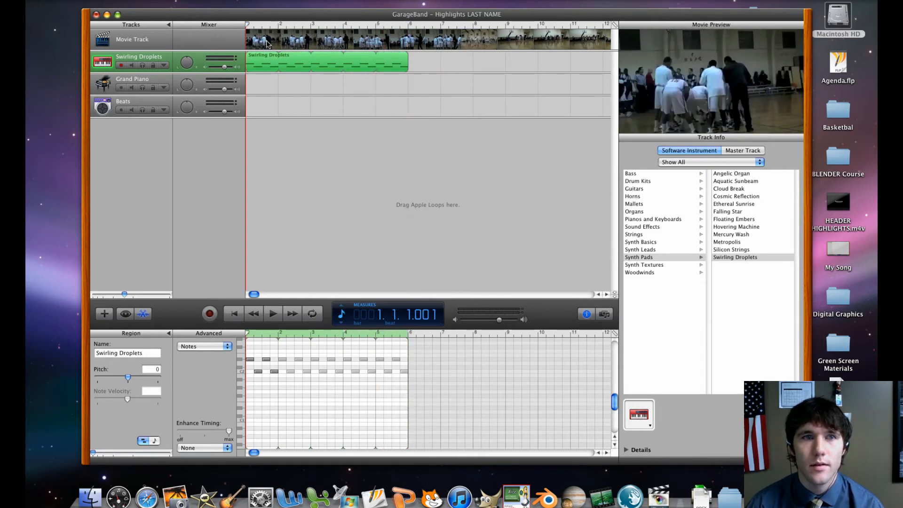
Play the Swirling Droplets loop with the movie, and add the Effected Beat 04 loop to the Beats track from measure 1 to measure 6
key("space")
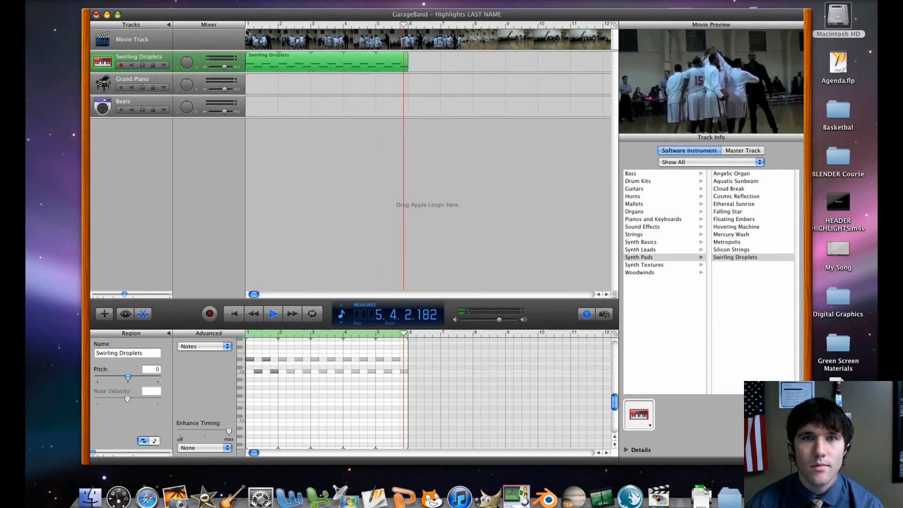
key("space")
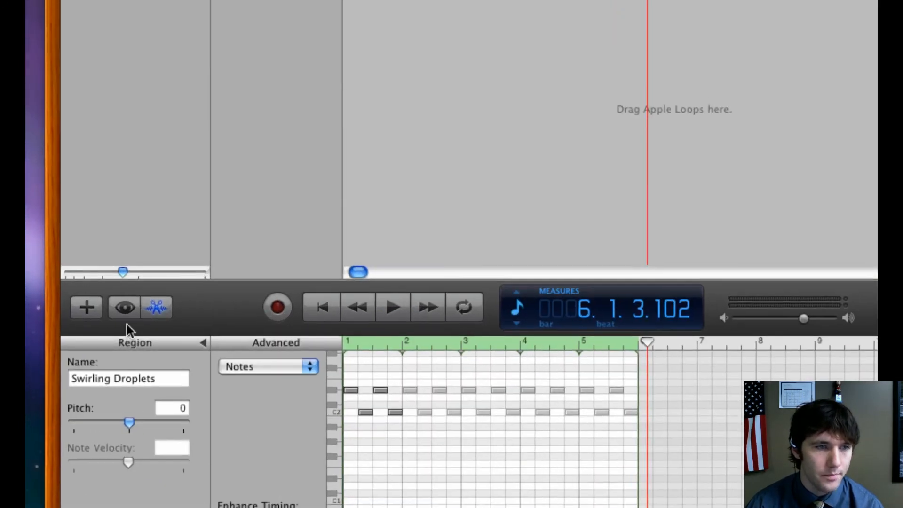
left_click(125, 314)
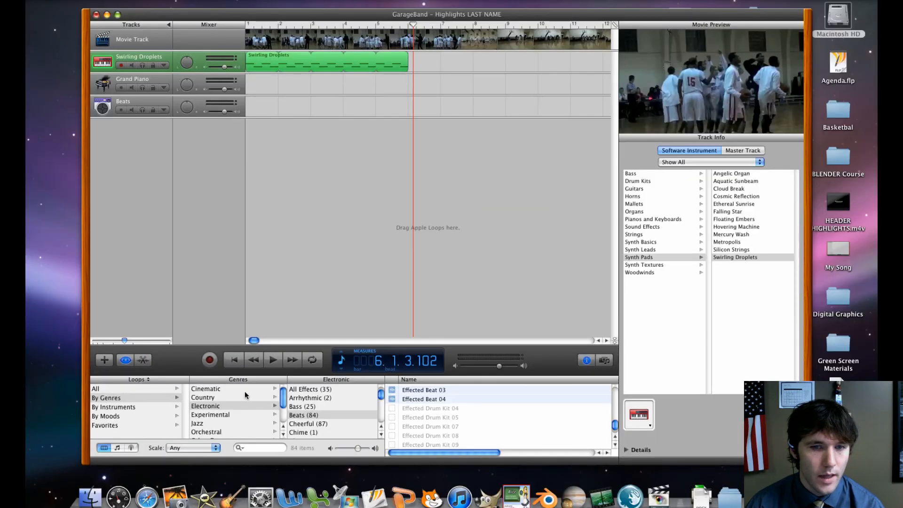
left_click(418, 399)
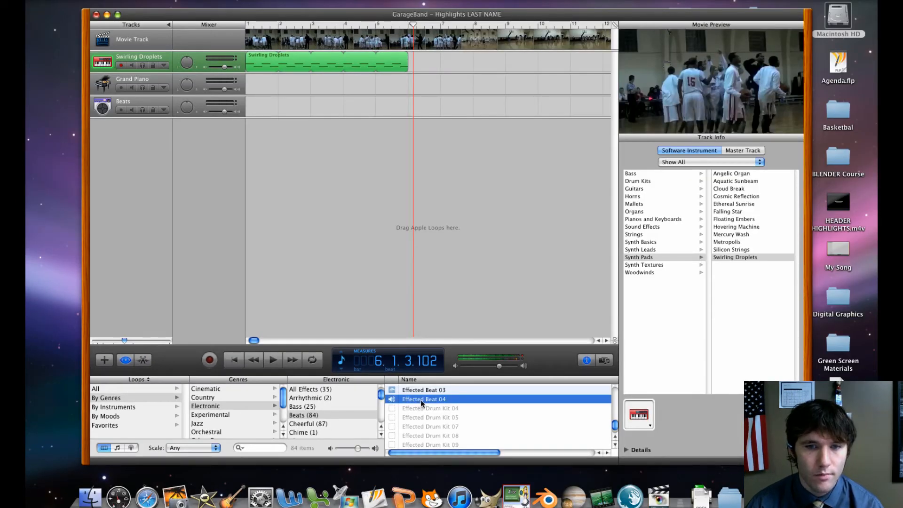
left_click_drag(421, 400, 405, 99)
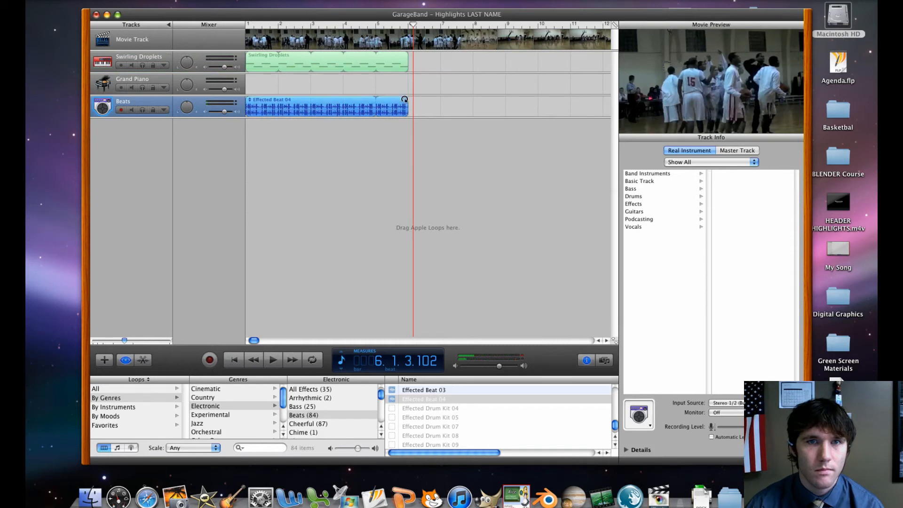
Play both tracks from the beginning with the movie, and set the playhead at the start of measure 6
left_click_drag(414, 25, 248, 42)
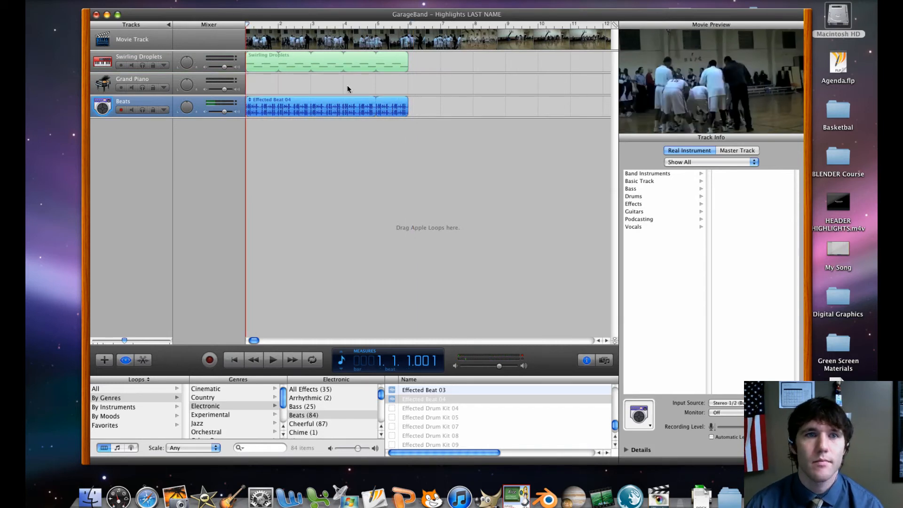
key("space")
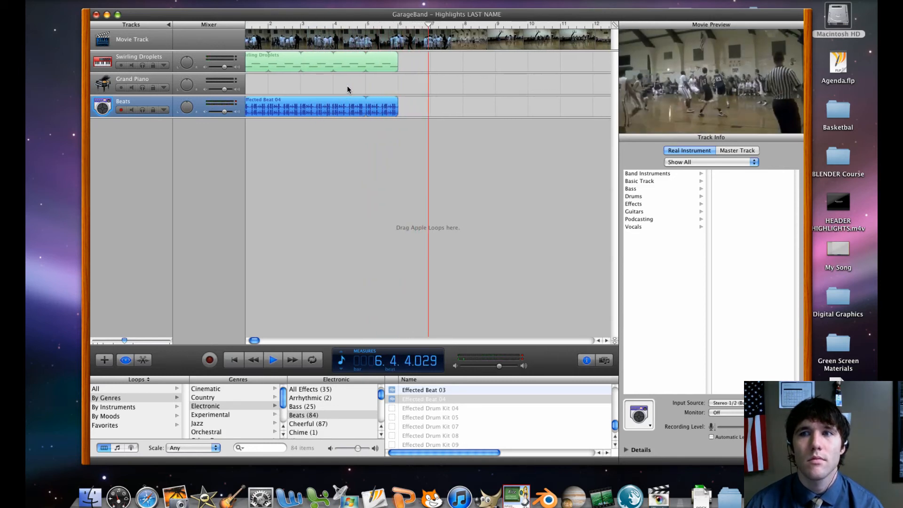
key("space")
left_click_drag(429, 25, 409, 55)
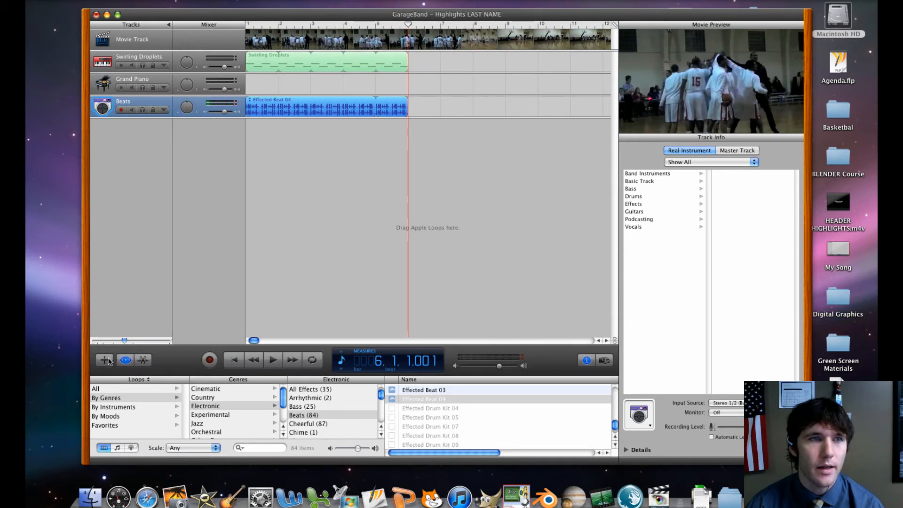
Change the Grand Piano track's instrument to the Rock Kit from the Drum Kits category
left_click(110, 88)
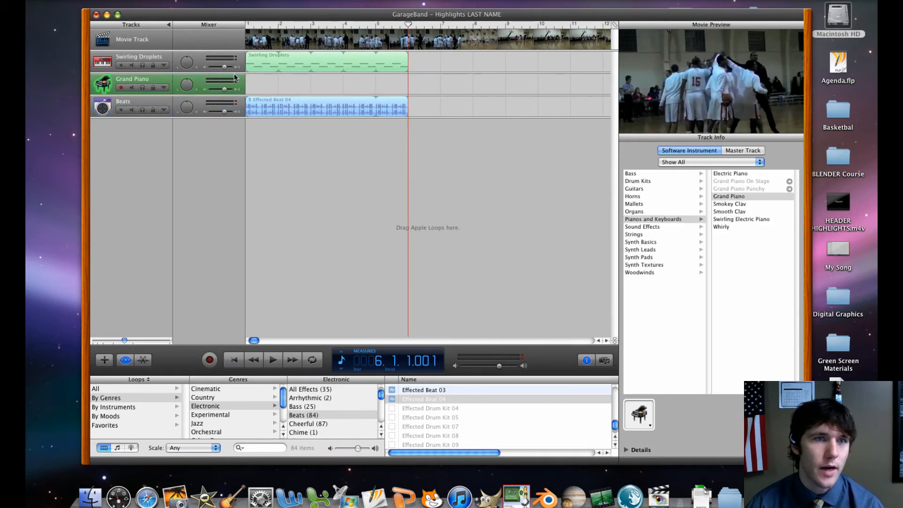
left_click(652, 259)
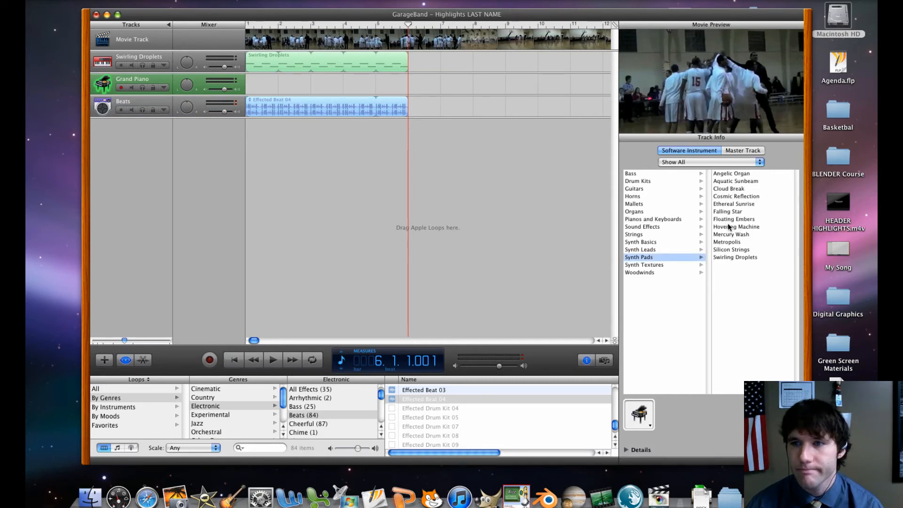
left_click(649, 272)
left_click(650, 265)
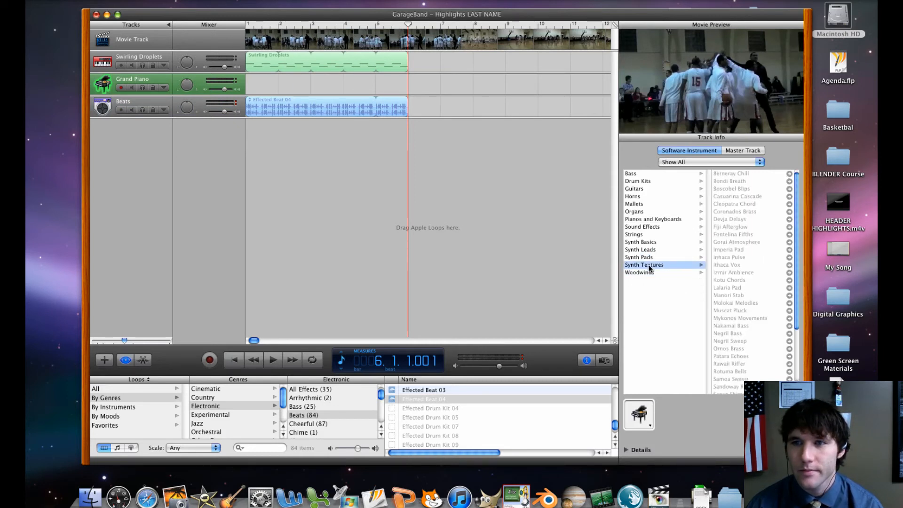
left_click(635, 256)
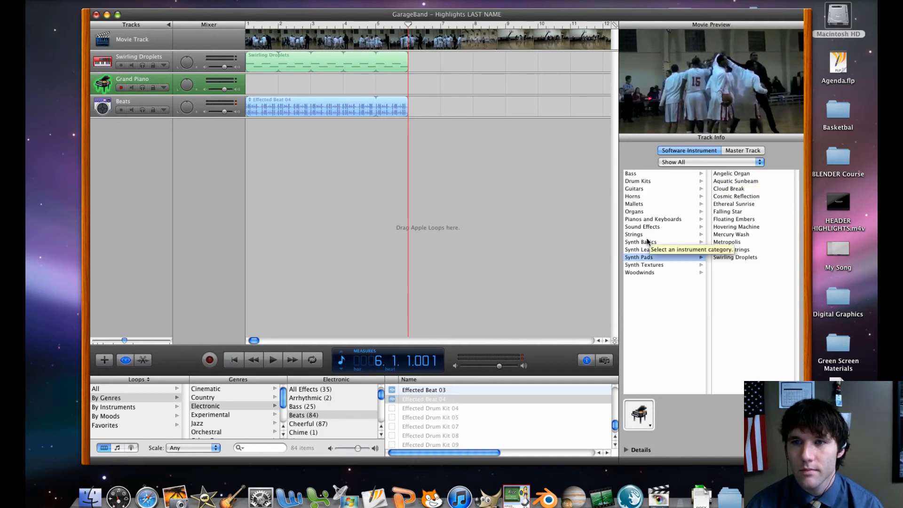
left_click(638, 181)
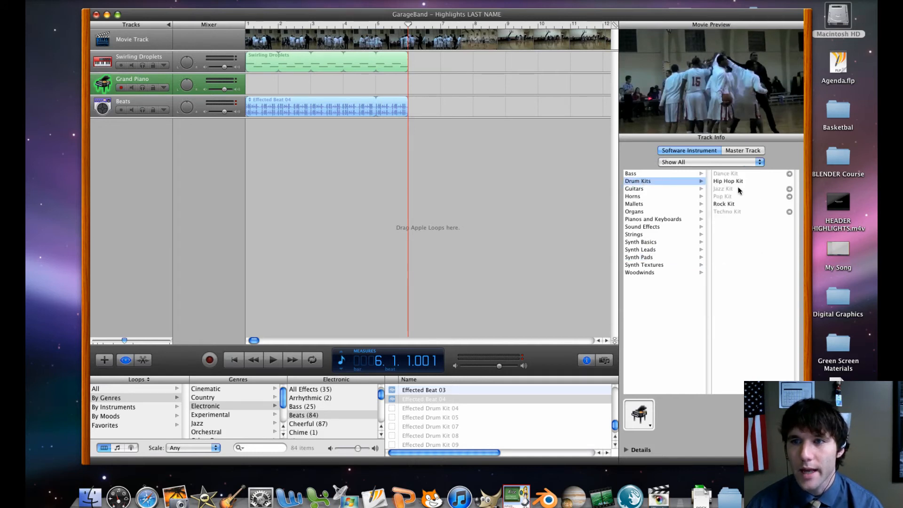
left_click(721, 205)
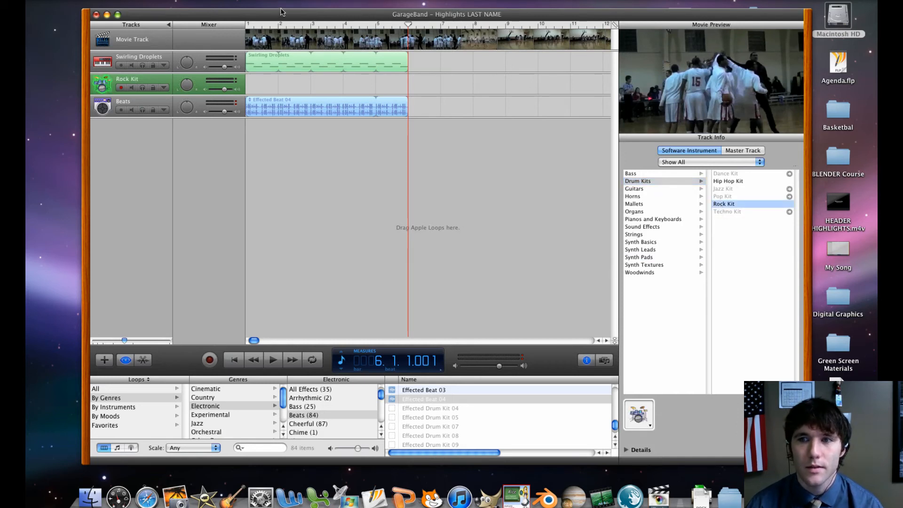
Audition several Rock Kit drum sounds with Musical Typing and close it
left_click(245, 2)
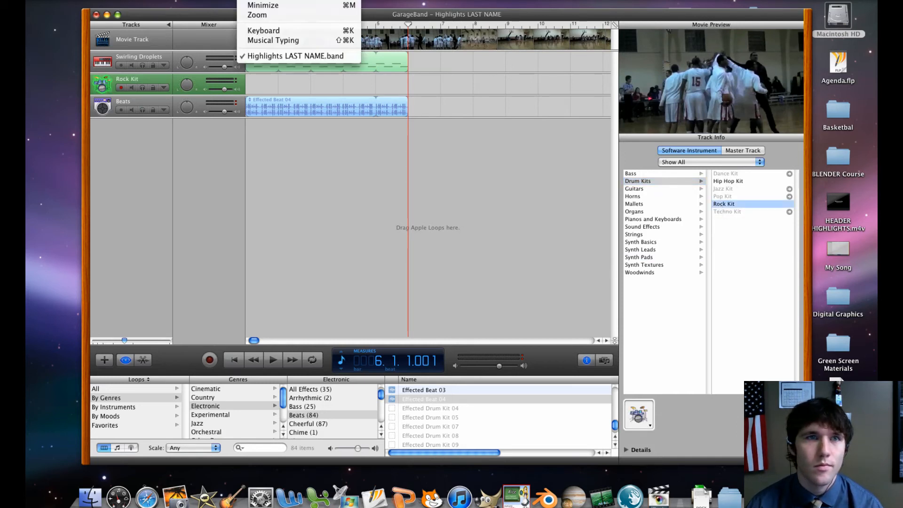
left_click(273, 33)
key("s")
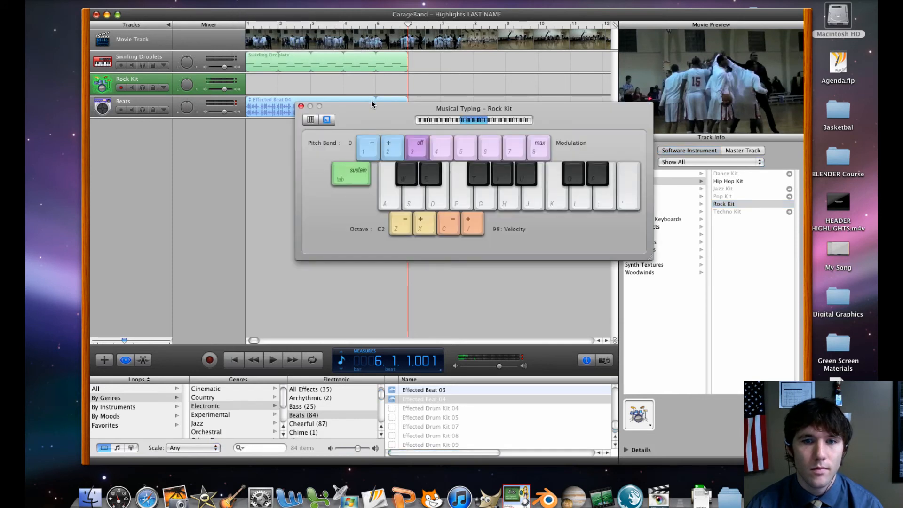
key("d")
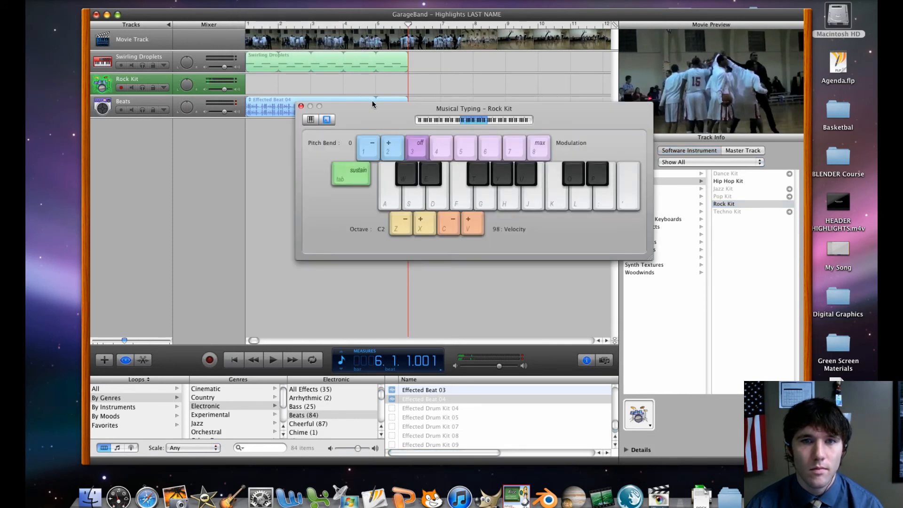
key("g")
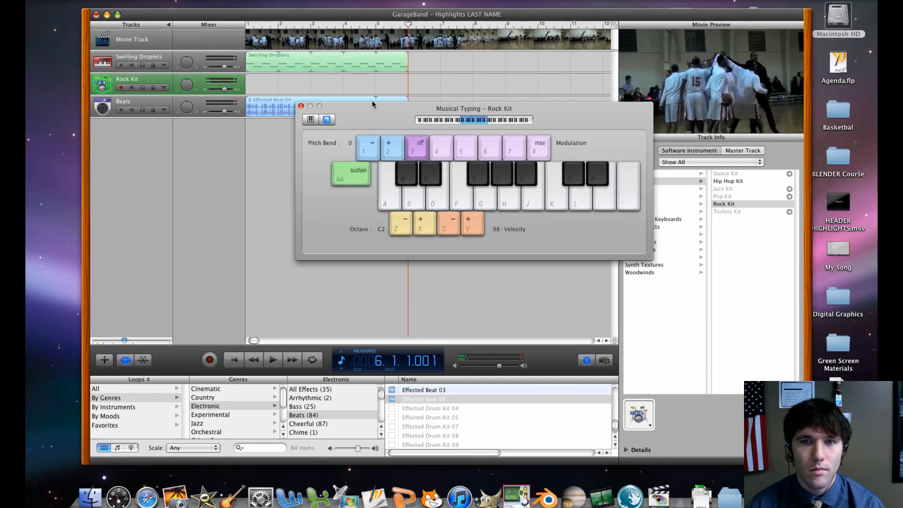
key("j")
key("a")
key("s")
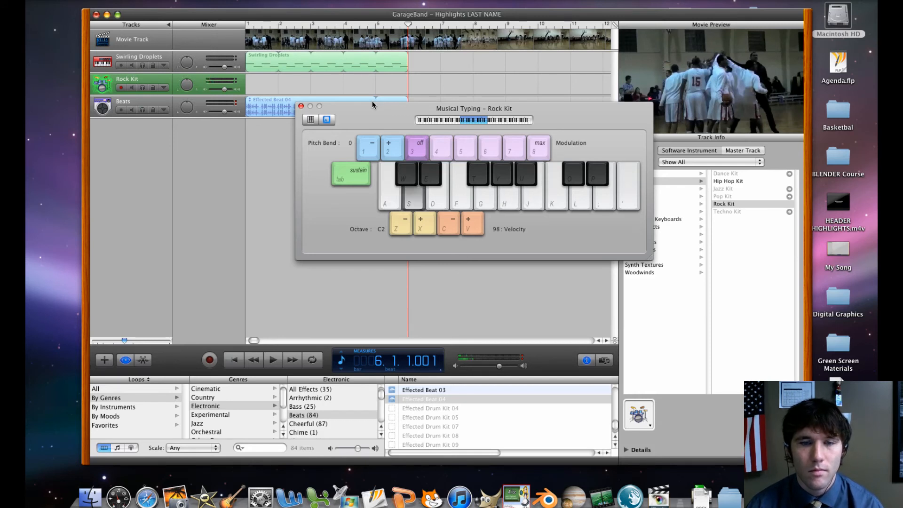
left_click(301, 106)
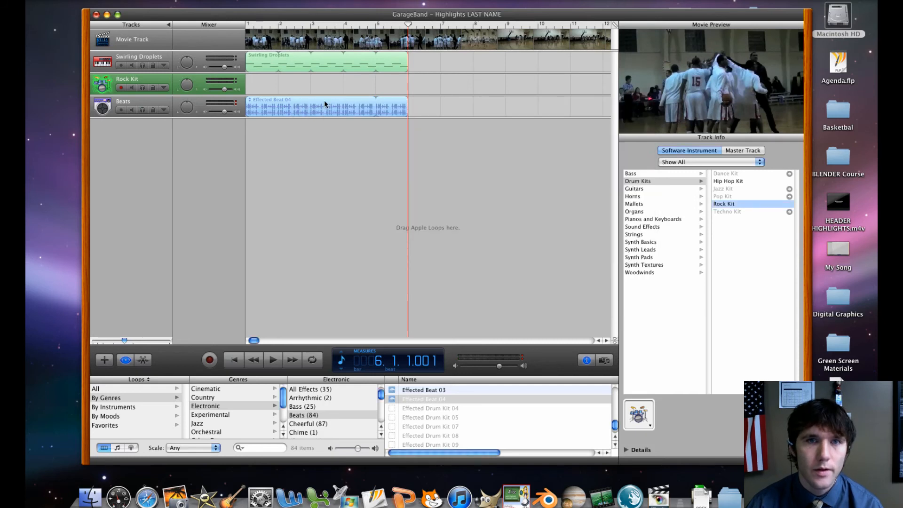
Create a one-measure Rock Kit region at measure 6 with four one-beat notes alternating between C1 and the semitone above
left_click(415, 86, "super")
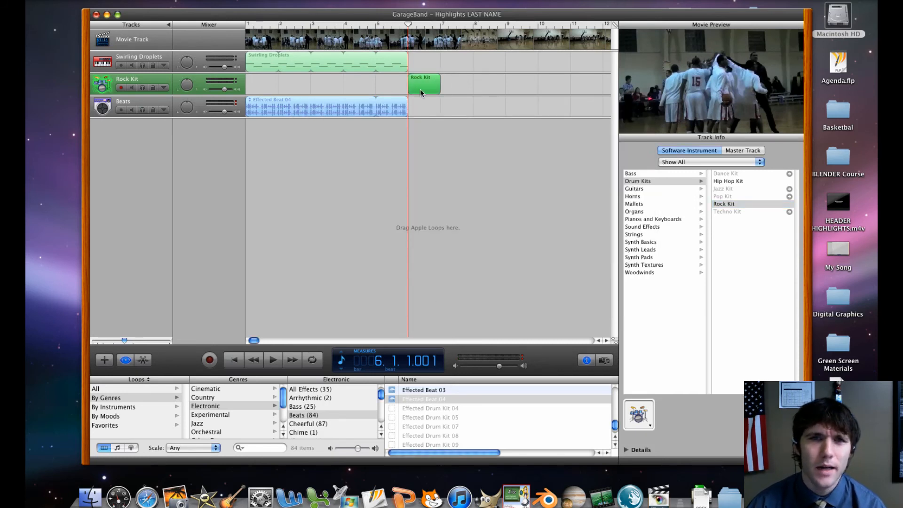
double_click(421, 90)
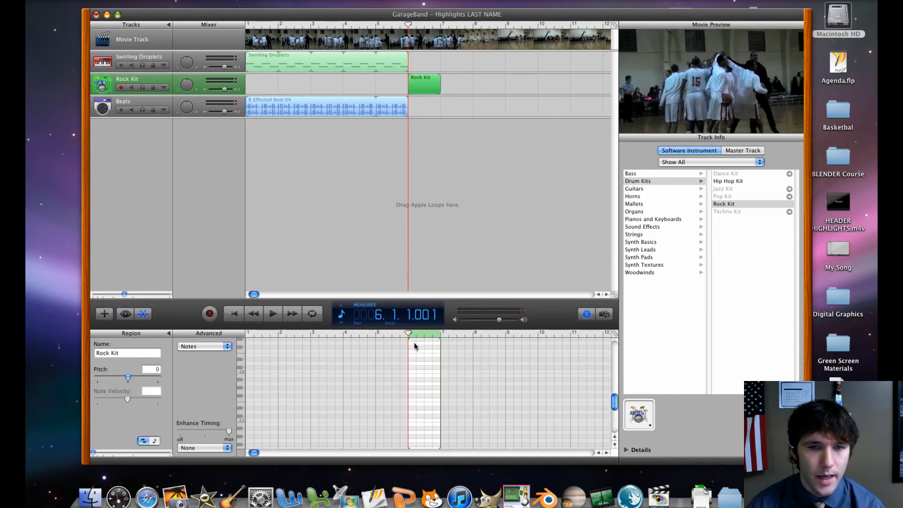
left_click(415, 353, "super")
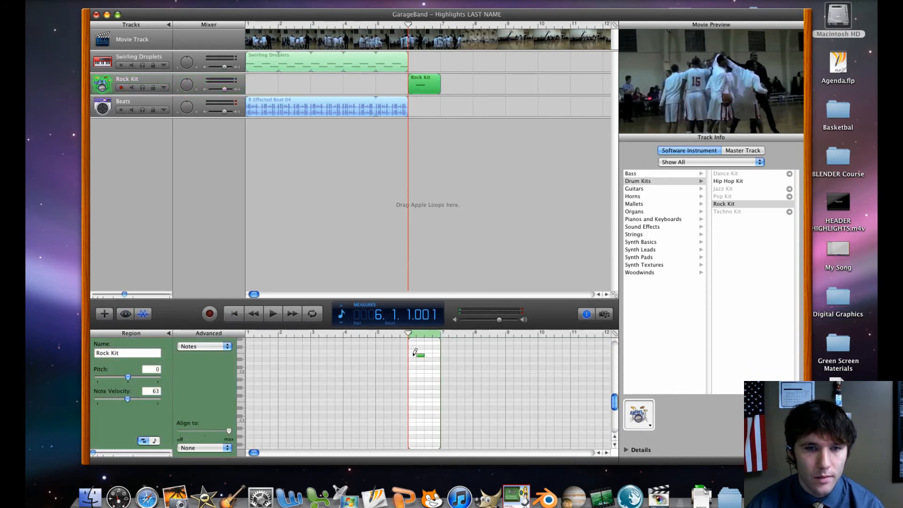
left_click_drag(419, 356, 409, 408)
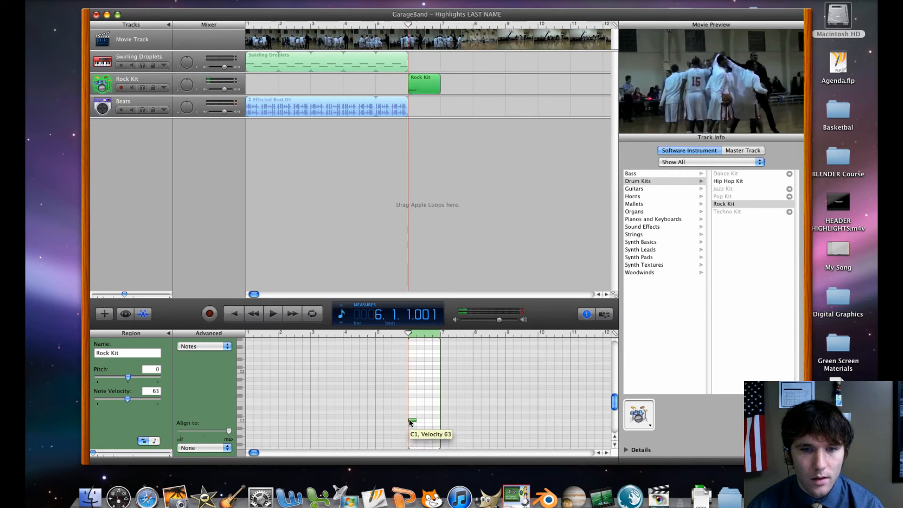
left_click_drag(408, 423, 409, 419)
left_click(420, 416, "super")
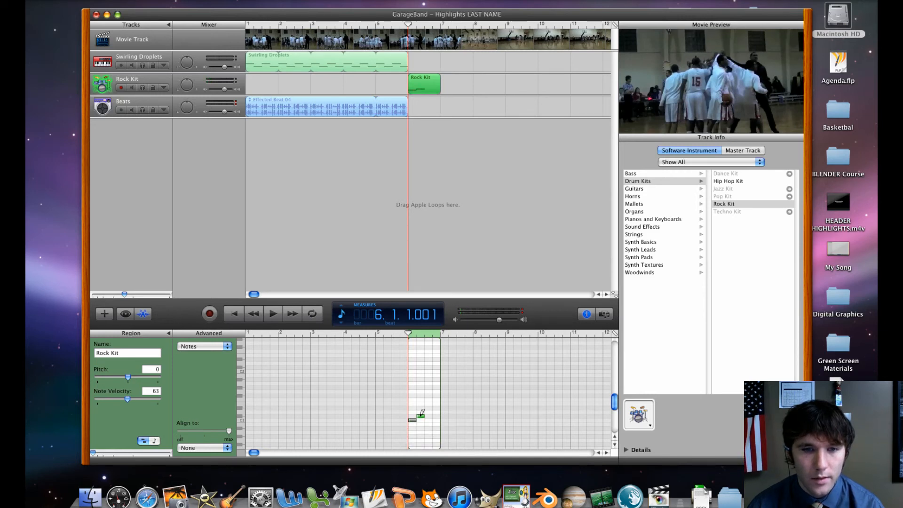
left_click(427, 419, "super")
left_click(436, 416, "super")
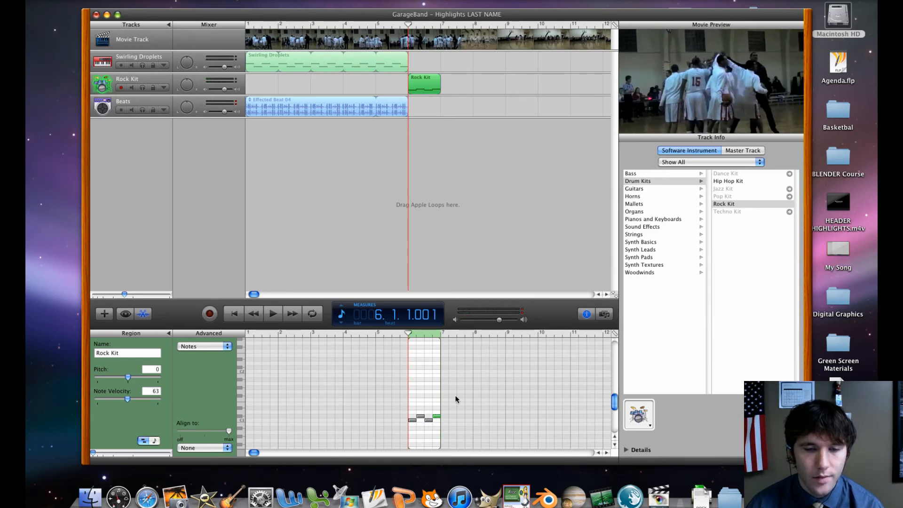
Play the Rock Kit region with the movie and loop it out to the start of measure 8
key("space")
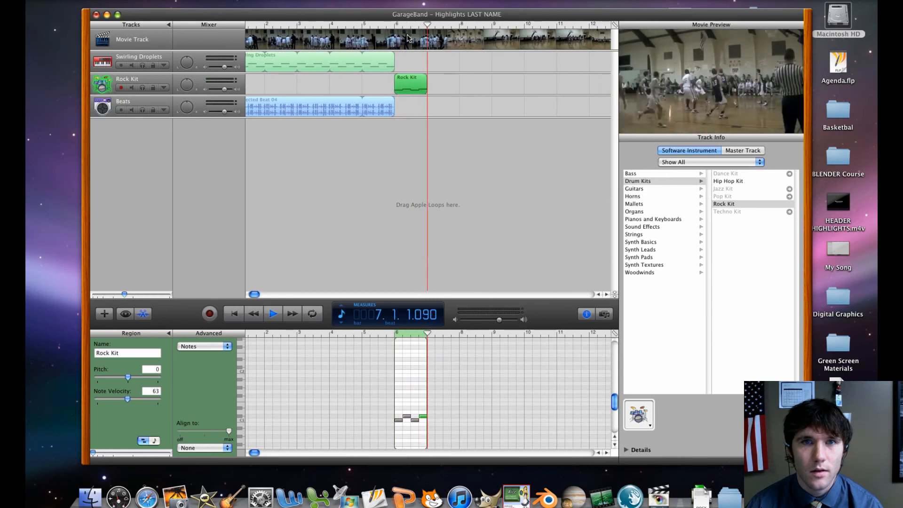
key("space")
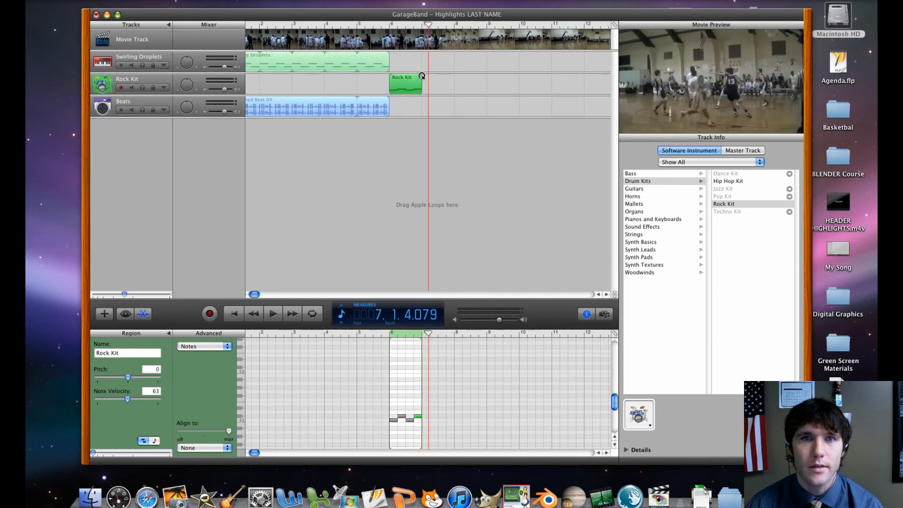
left_click(423, 75)
left_click_drag(426, 75, 455, 75)
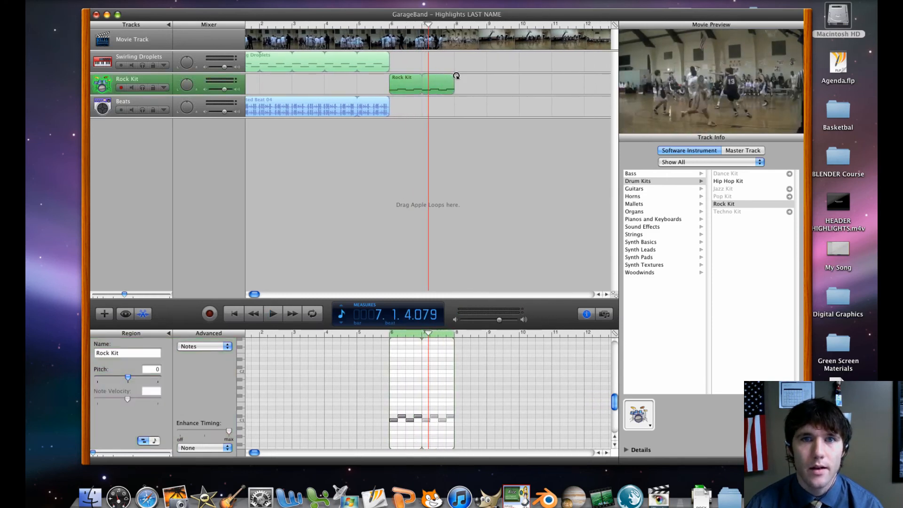
key("space")
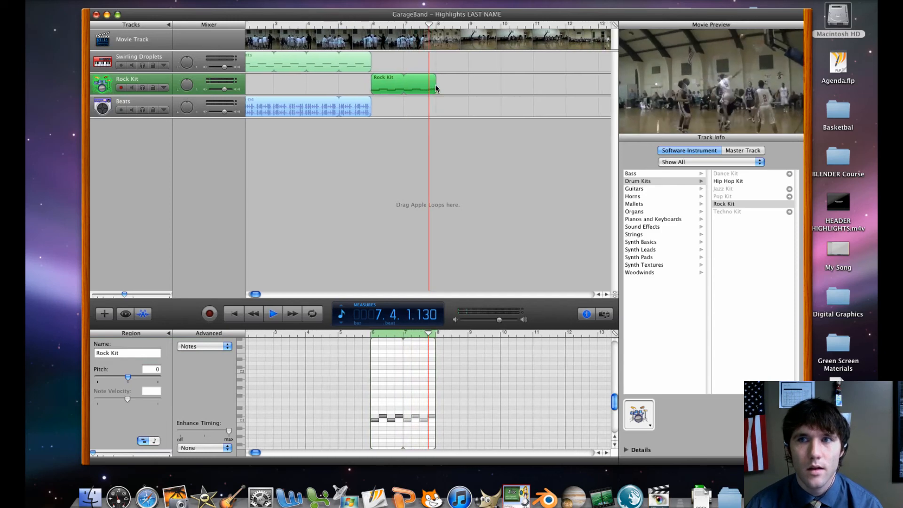
key("space")
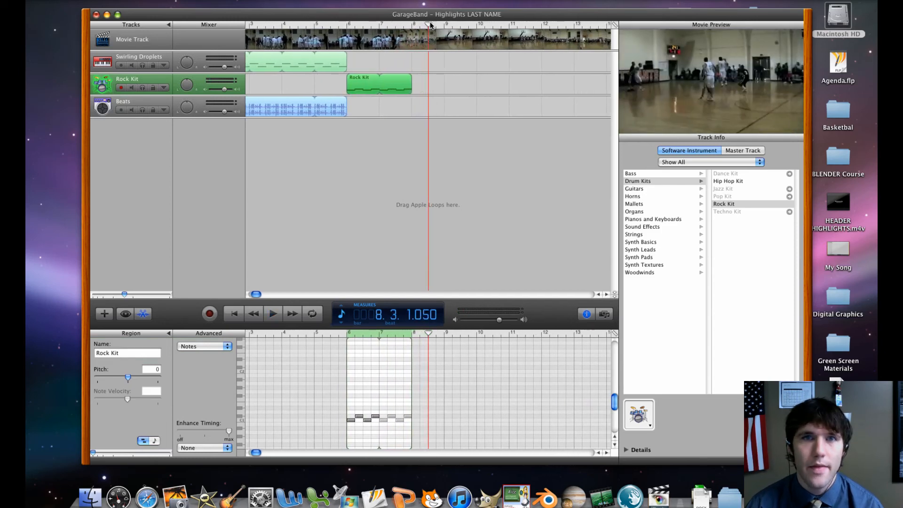
Return the playhead to the start of measure 6 and browse the Experimental genre's loops, including its All Drums and Beats categories
left_click_drag(428, 25, 349, 39)
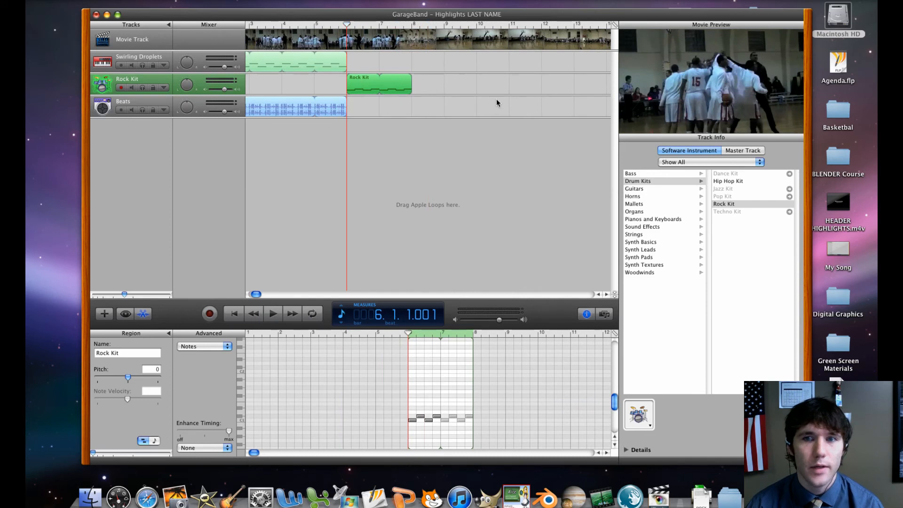
left_click(126, 314)
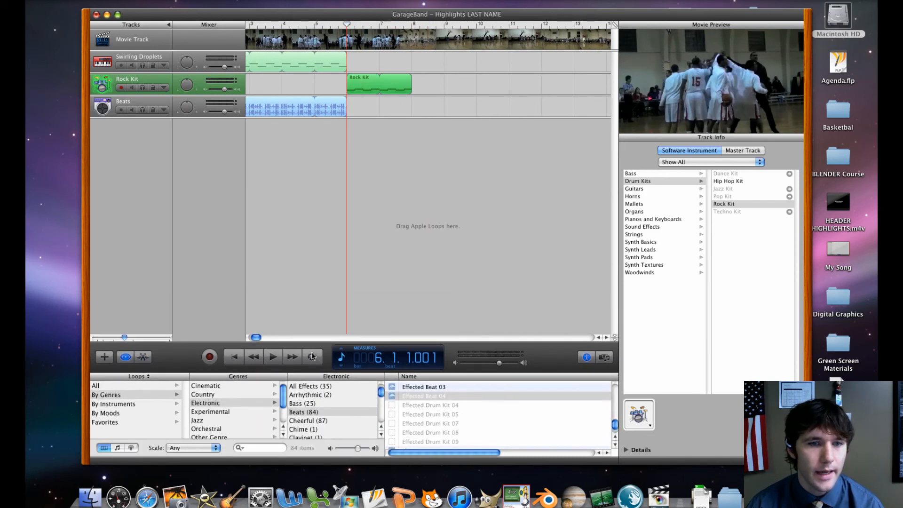
left_click(219, 415)
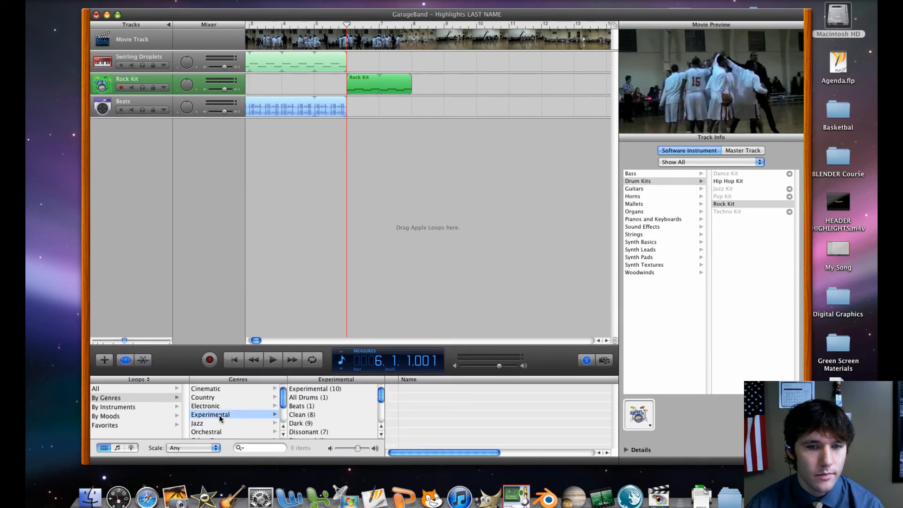
left_click(310, 390)
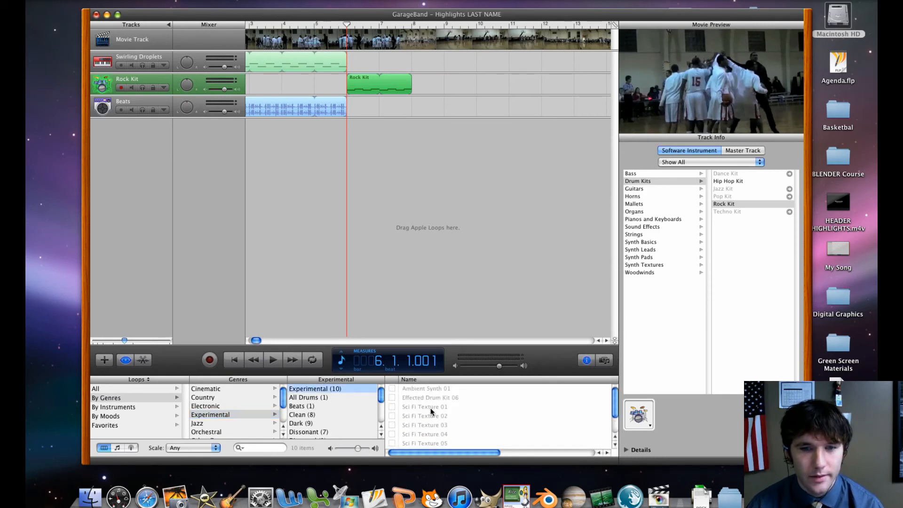
left_click(308, 398)
left_click(314, 406)
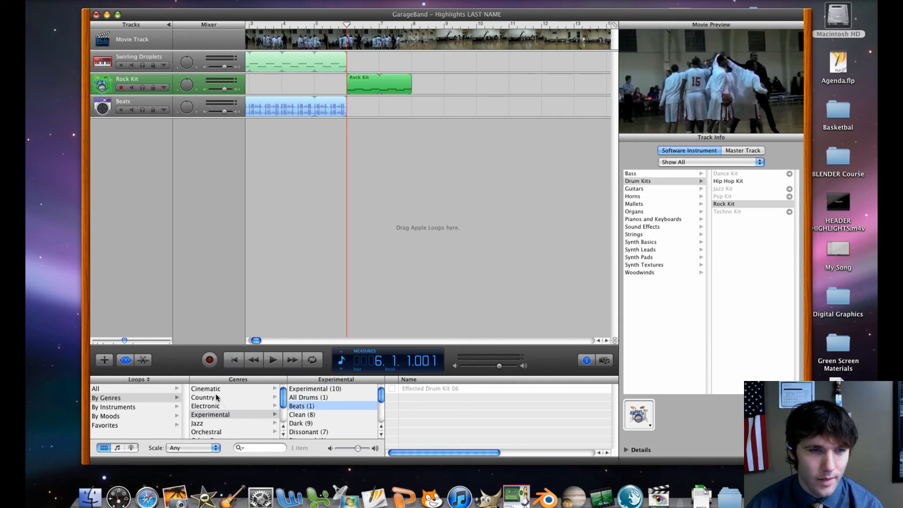
Audition the Cinematic genre loops Borealis, Broadcast News Long and Celestial Body Long
left_click(218, 398)
left_click(221, 388)
left_click(311, 388)
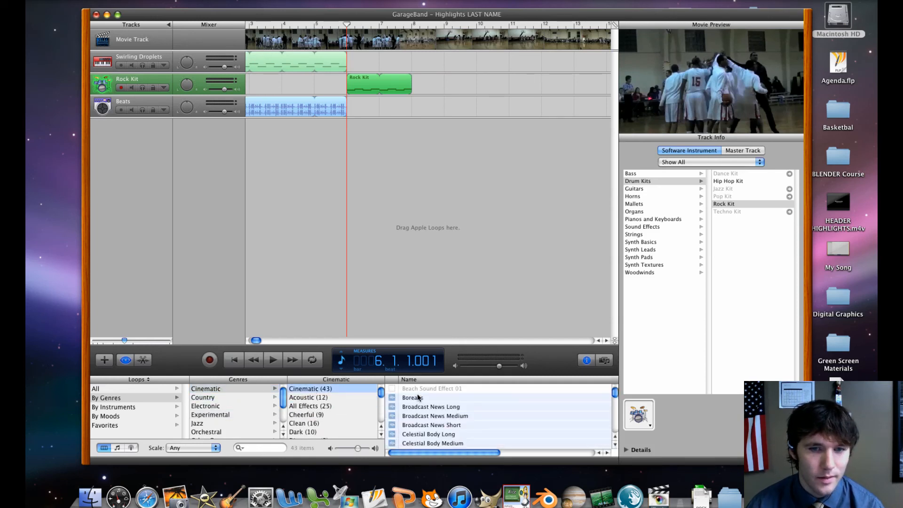
left_click(417, 398)
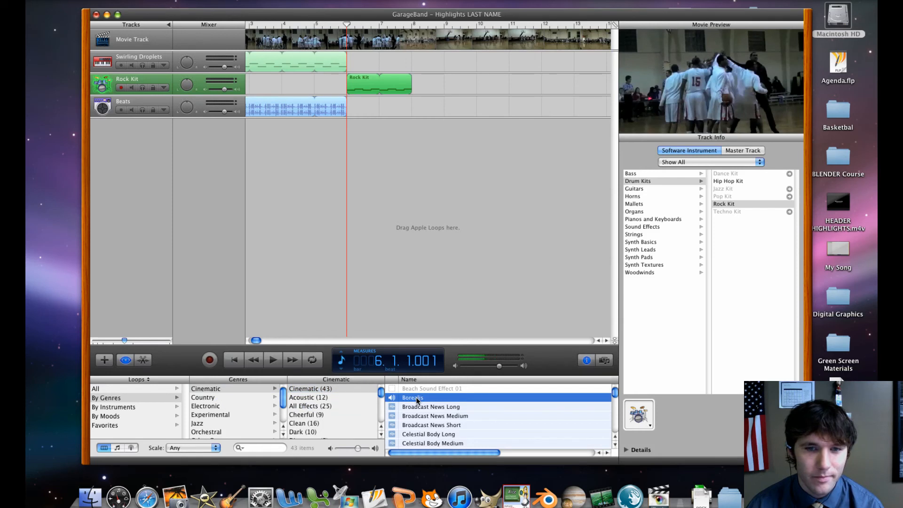
left_click(418, 406)
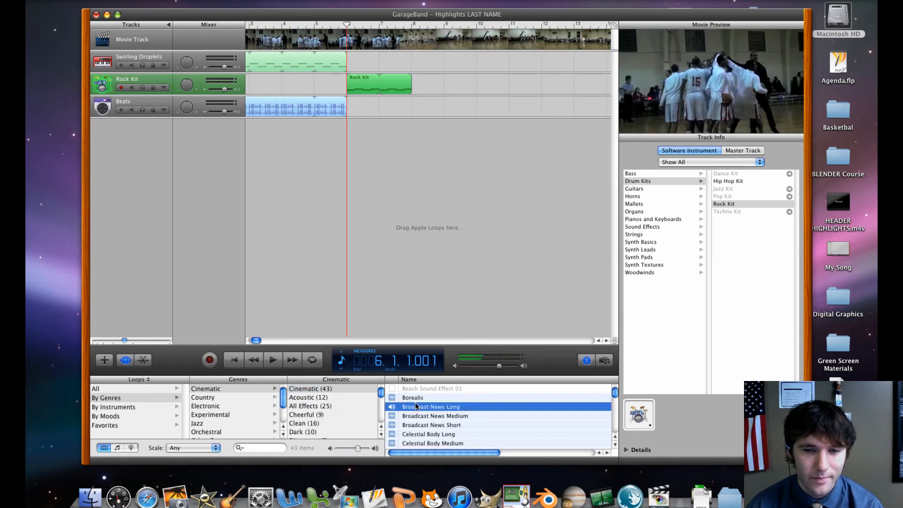
left_click(429, 436)
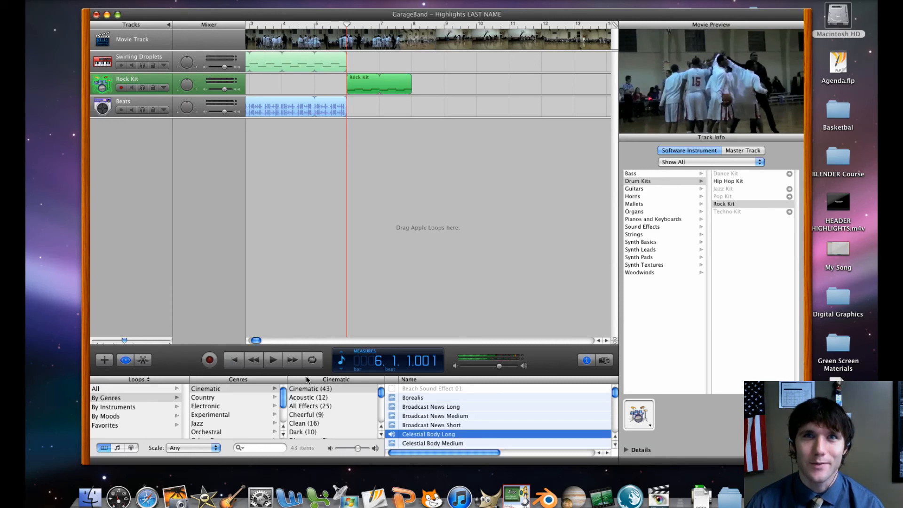
Preview Celestial Body Long together with the movie from measure 6, and return the playhead to the start of that measure
left_click(273, 361)
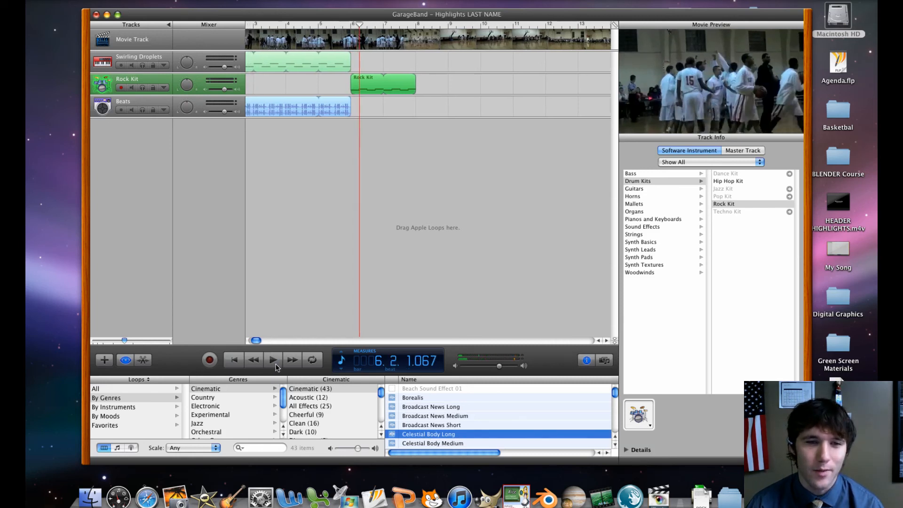
left_click(276, 365)
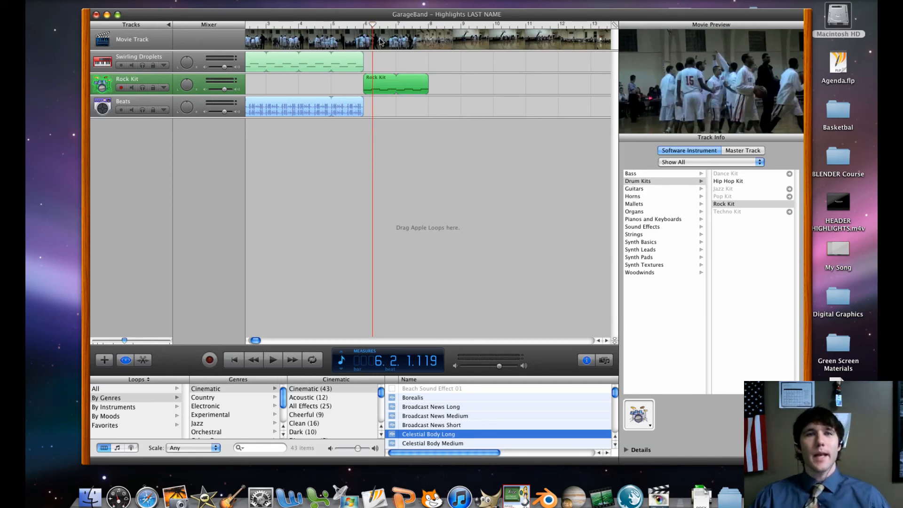
left_click_drag(377, 41, 357, 56)
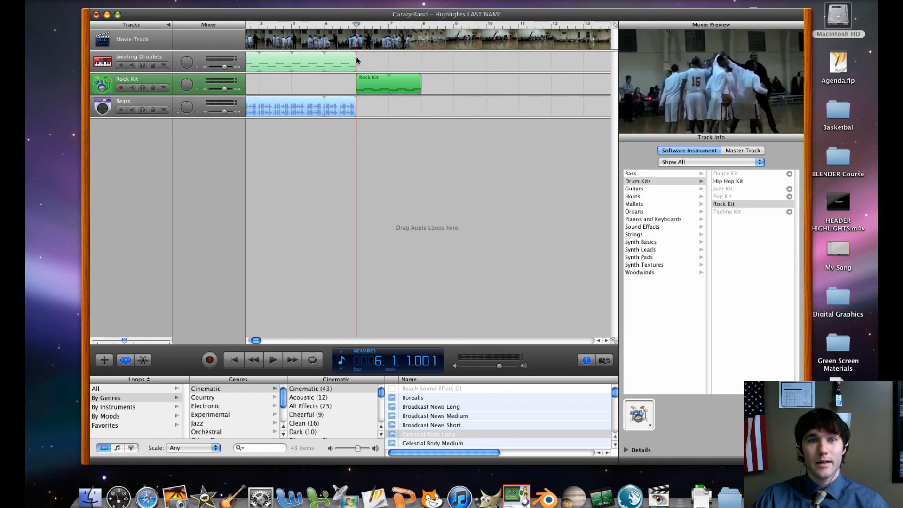
Switch the position display from measures to time, and check the movie's end before returning the playhead to the beginning
left_click(367, 366)
left_click(358, 345)
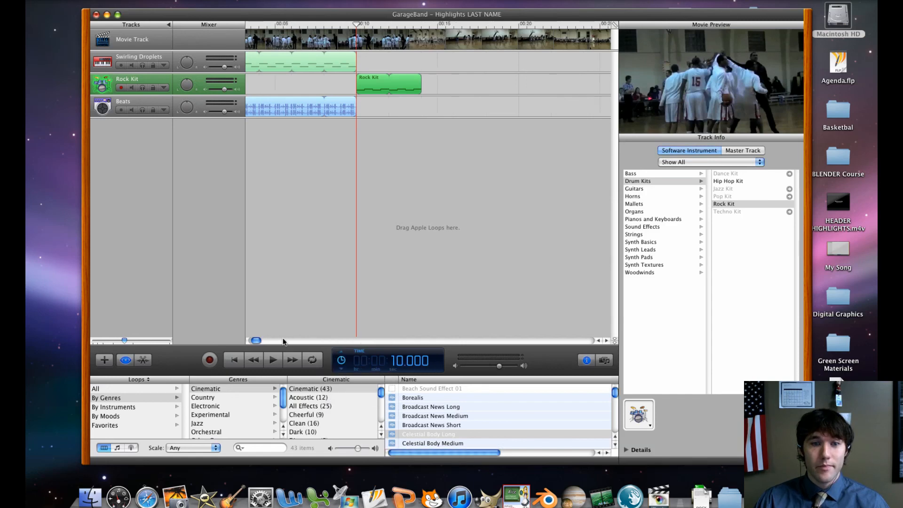
left_click_drag(258, 342, 612, 338)
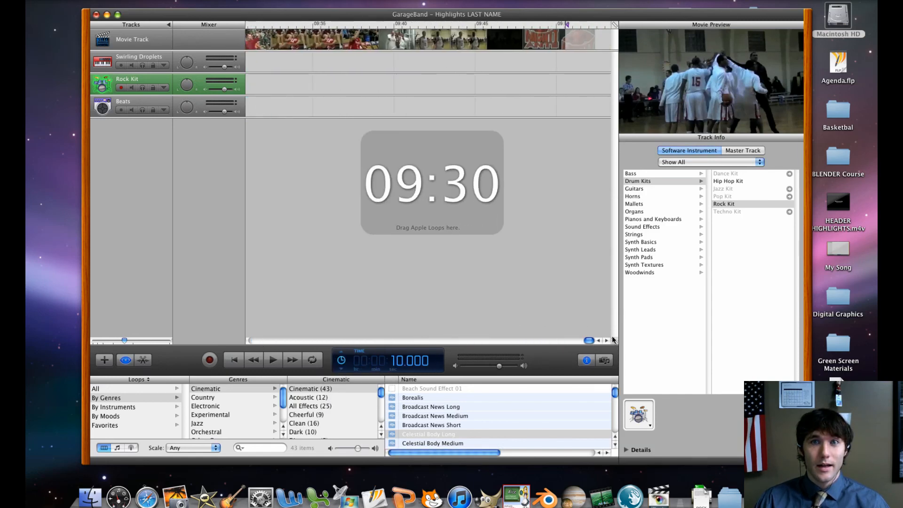
left_click(550, 25)
left_click_drag(552, 26, 244, 324)
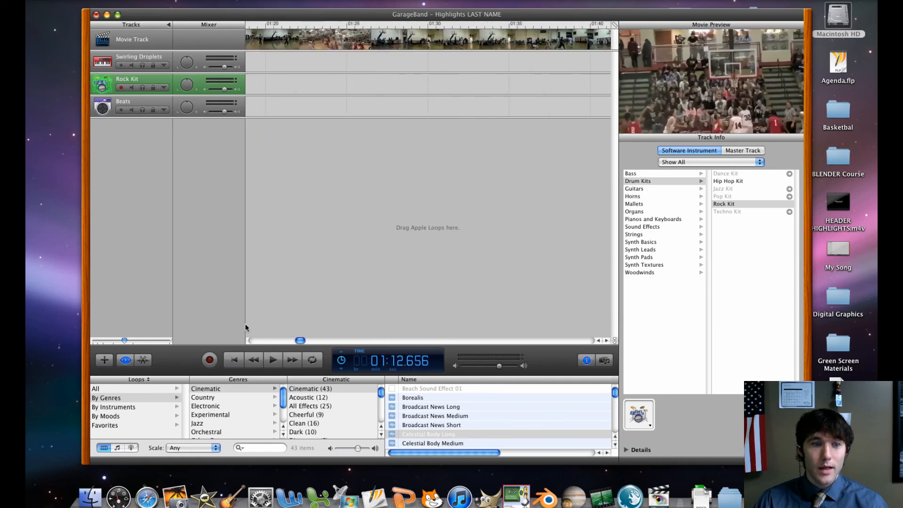
left_click(238, 364)
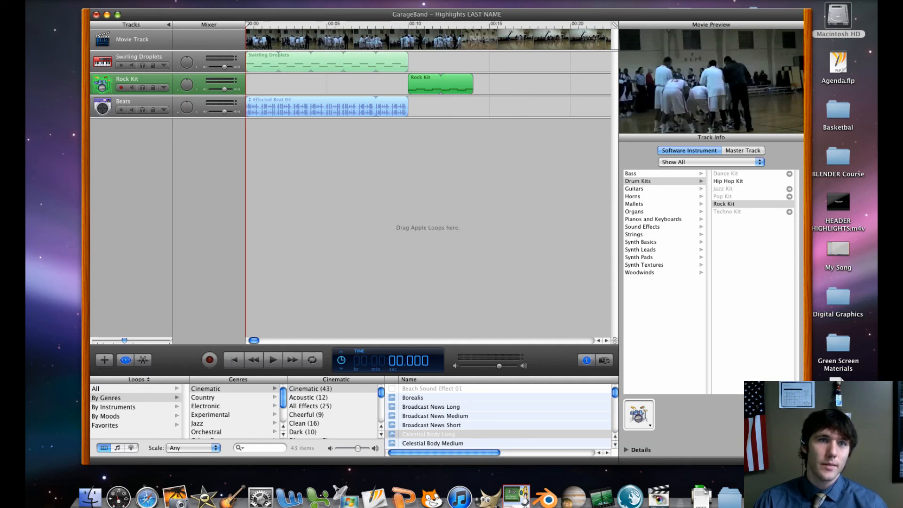
Review the Email video settings for exporting the movie to disk, and close the export dialog without exporting
left_click(220, 0)
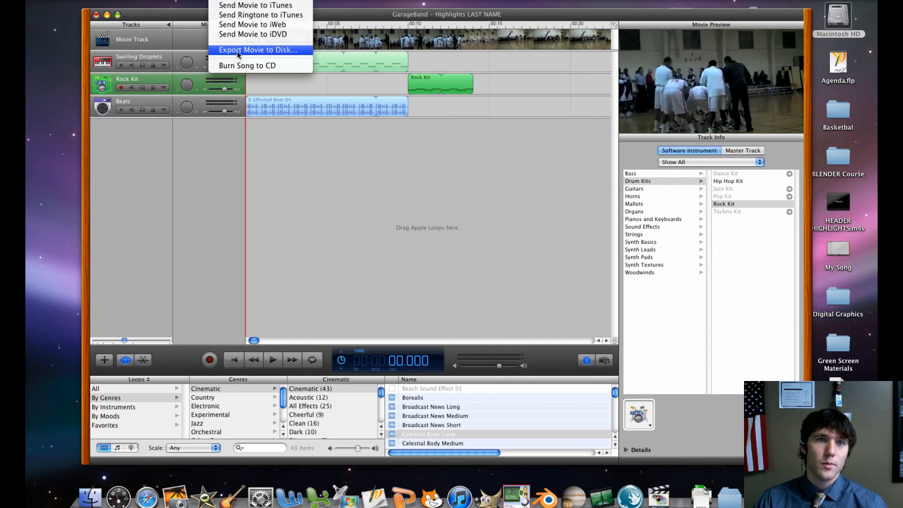
left_click(254, 49)
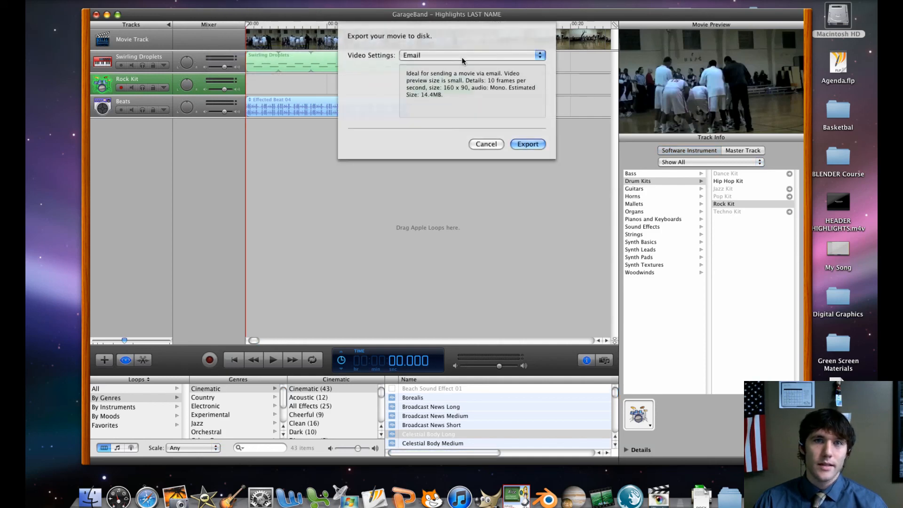
left_click(463, 61)
left_click(463, 61)
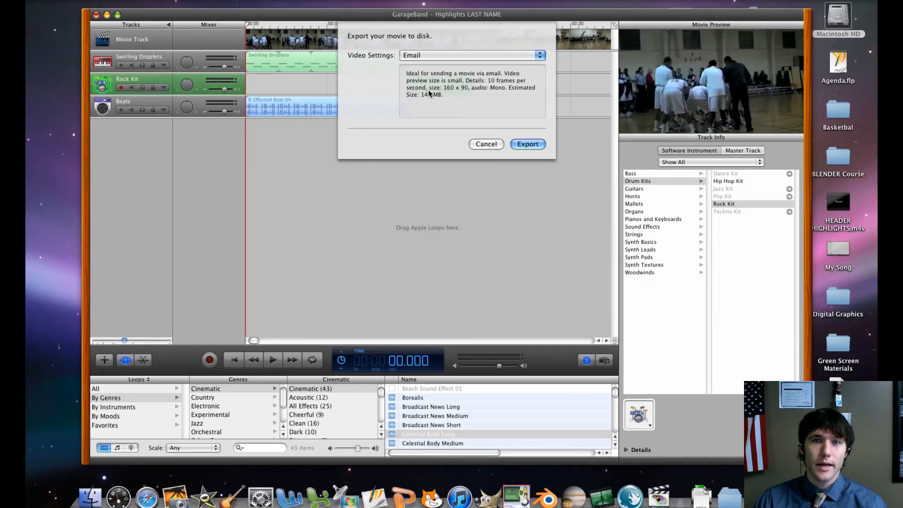
left_click(489, 143)
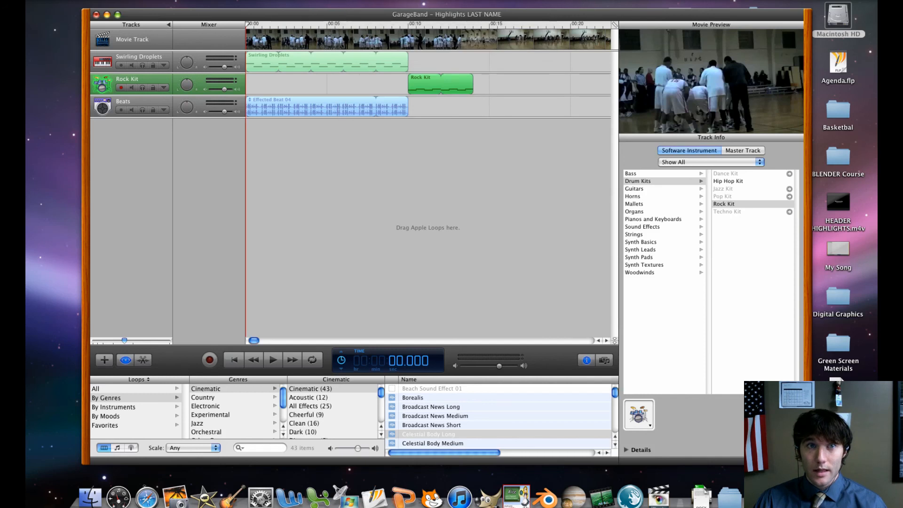